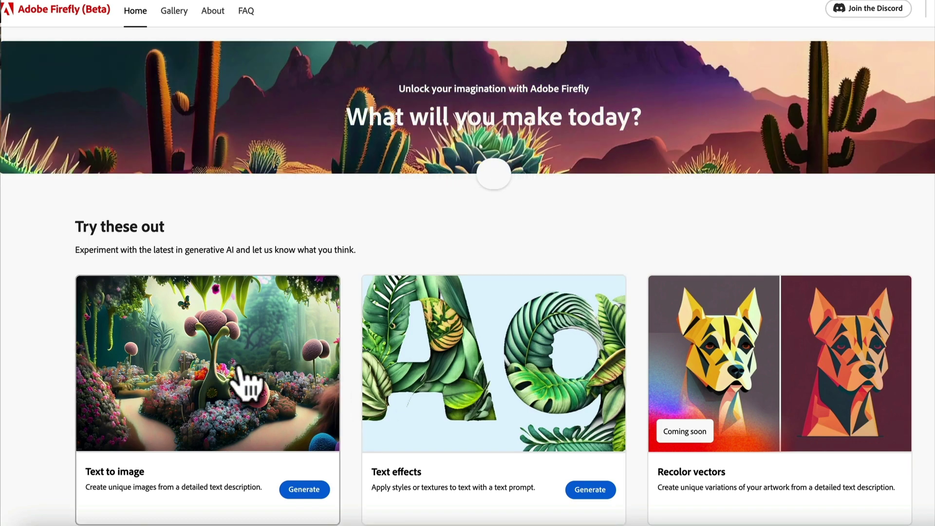
# Open the Text to image generator and generate images for "bass fish jumping with water splashing from tail on white background".
pyautogui.click(305, 490)
pyautogui.scroll(-8, 331, 399)
pyautogui.scroll(-20, 330, 396)
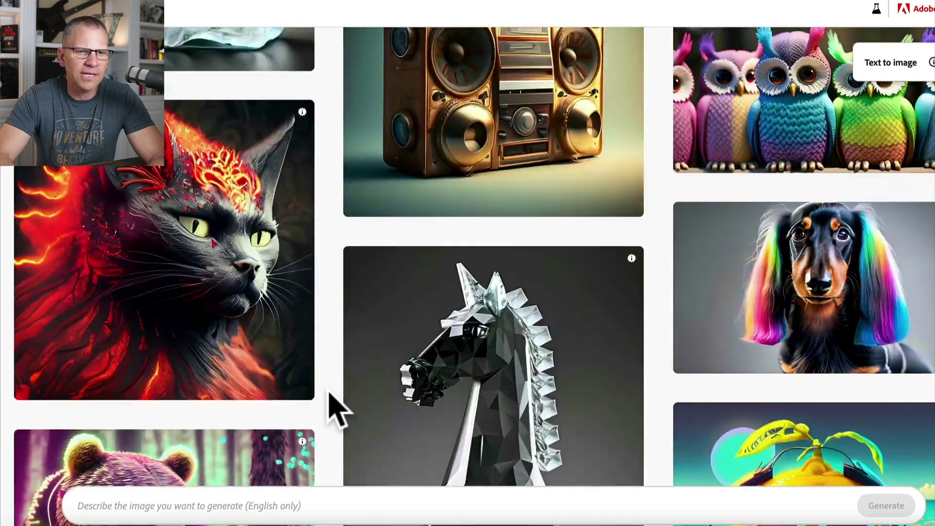
pyautogui.scroll(-15, 331, 395)
pyautogui.scroll(7, 200, 446)
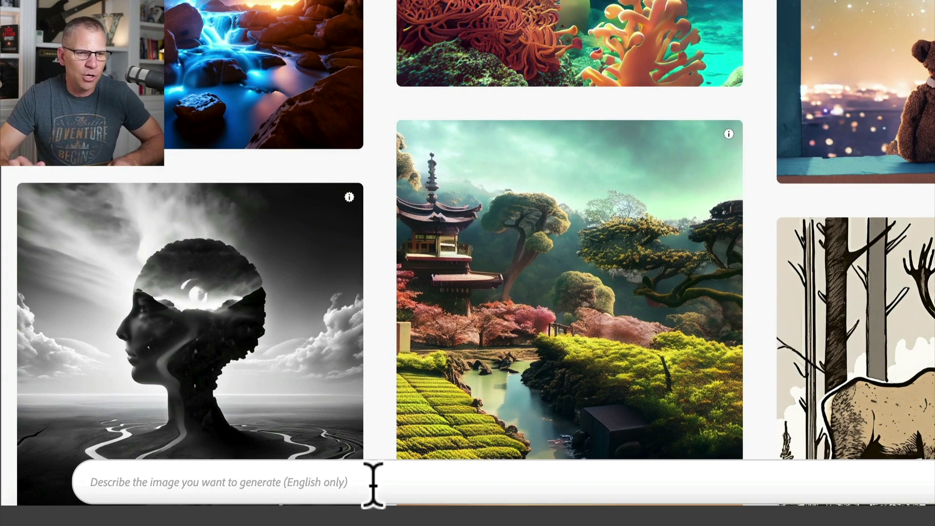
pyautogui.write('bass fish jumping with water splashing from tail on white background')
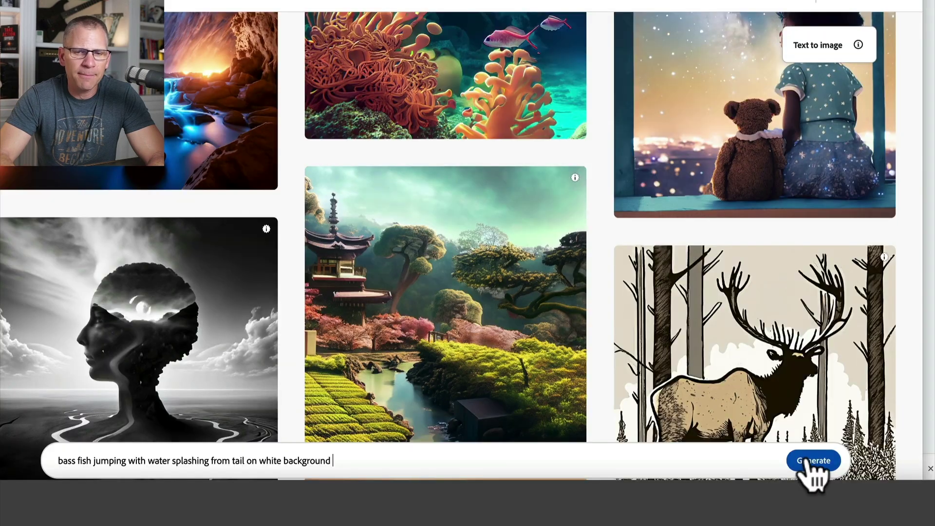
pyautogui.click(811, 461)
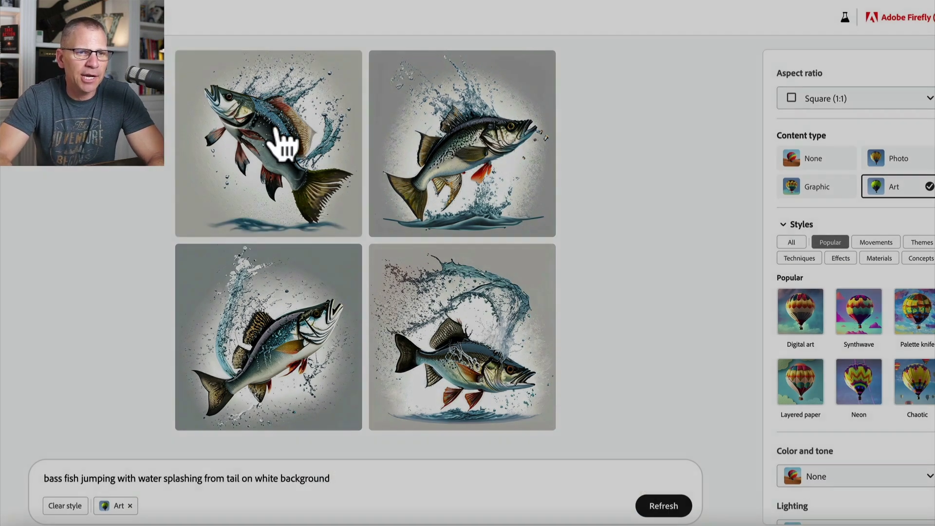
# View the four generated bass images enlarged one after another, and close the preview.
pyautogui.click(276, 128)
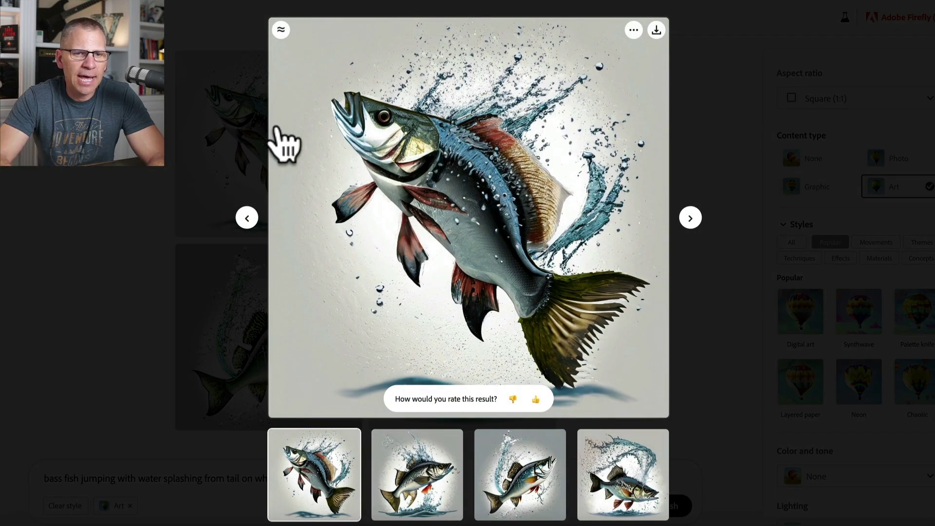
pyautogui.click(690, 217)
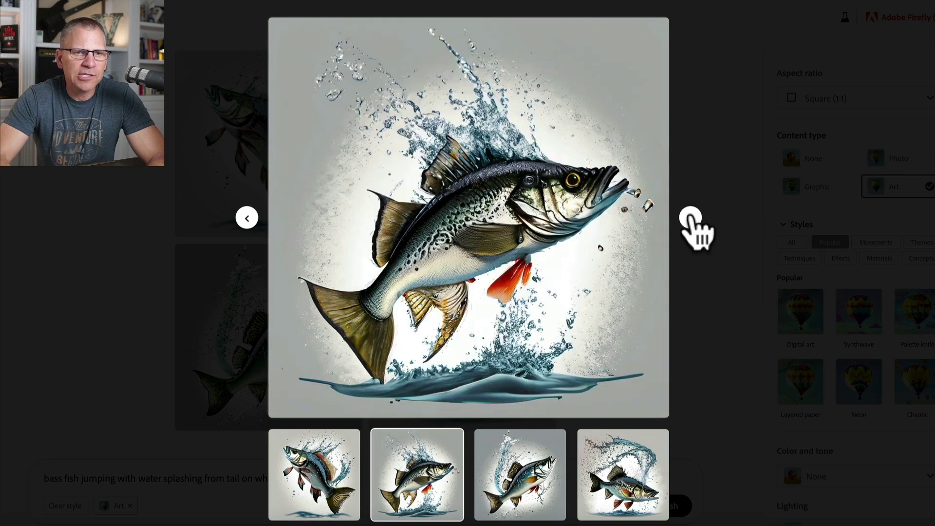
pyautogui.click(691, 218)
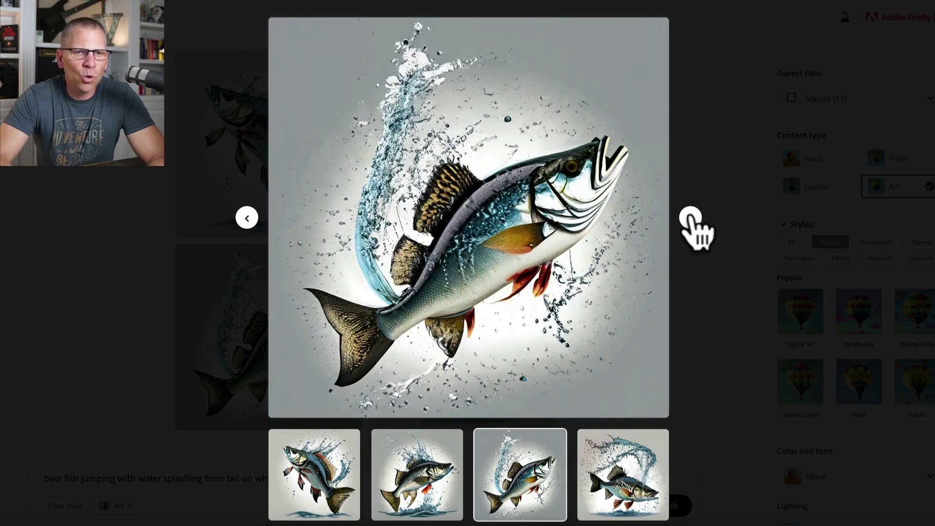
pyautogui.click(690, 218)
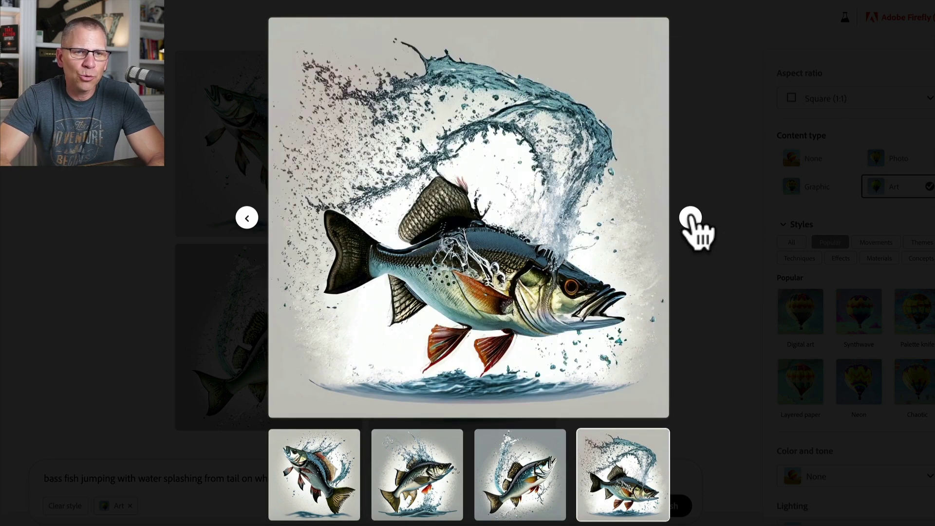
pyautogui.click(714, 153)
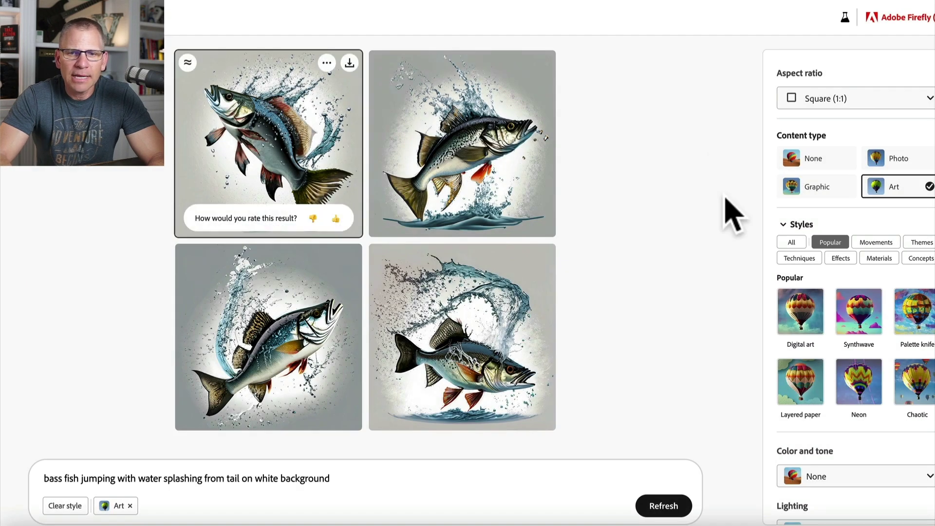
# Apply the Digital art style, regenerate the bass images and view the second result enlarged.
pyautogui.click(801, 322)
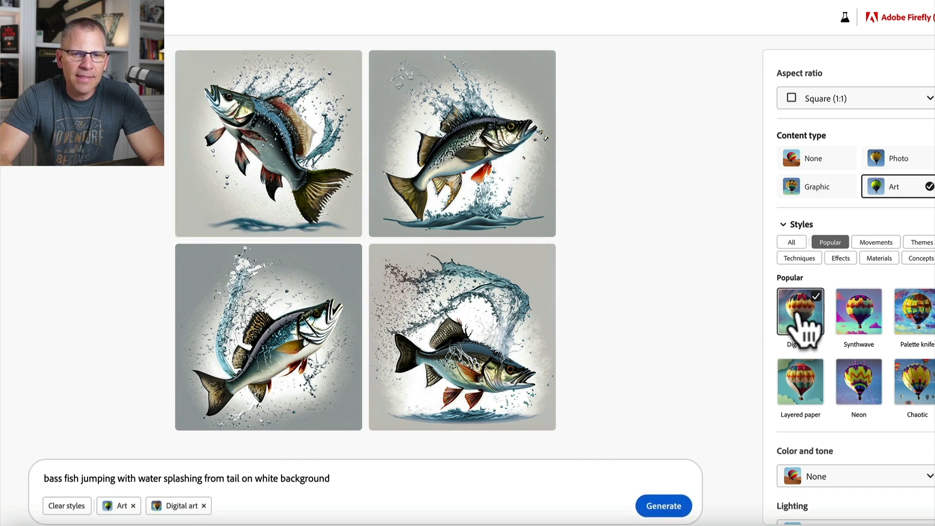
pyautogui.click(662, 509)
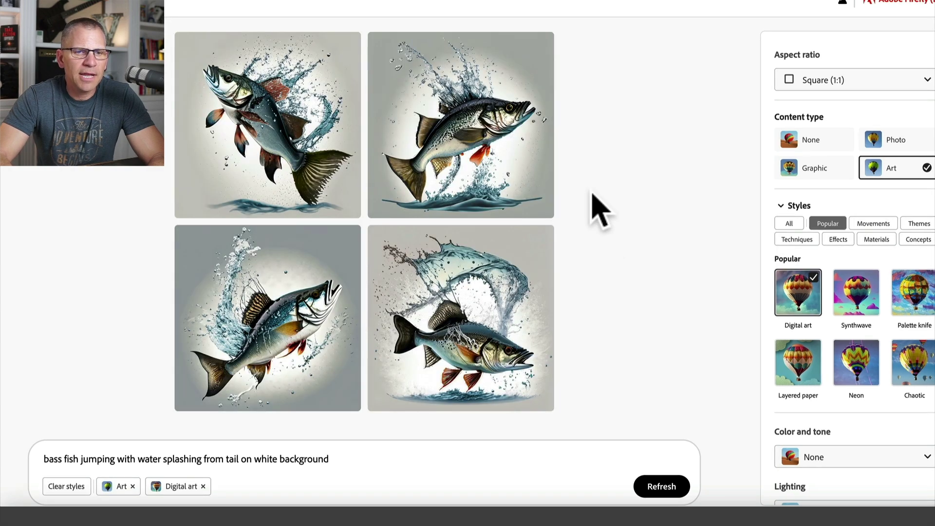
pyautogui.click(495, 139)
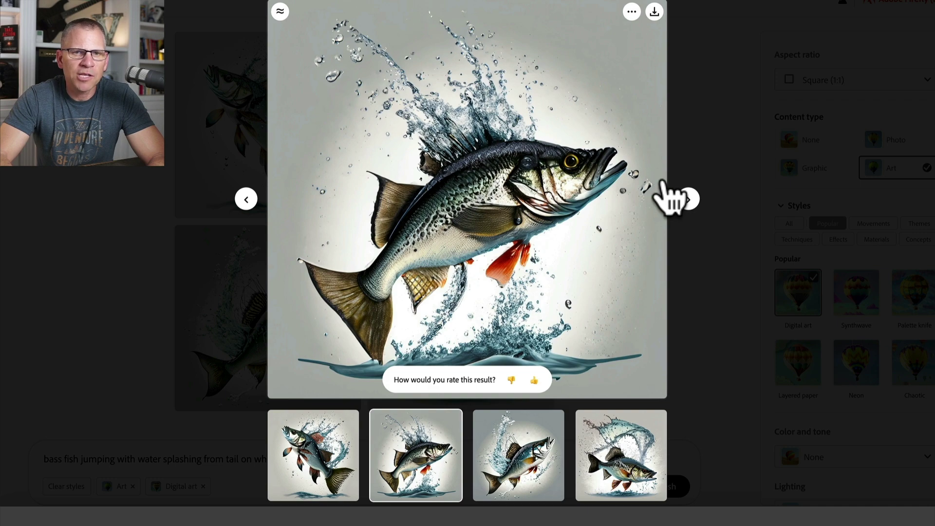
pyautogui.click(931, 21)
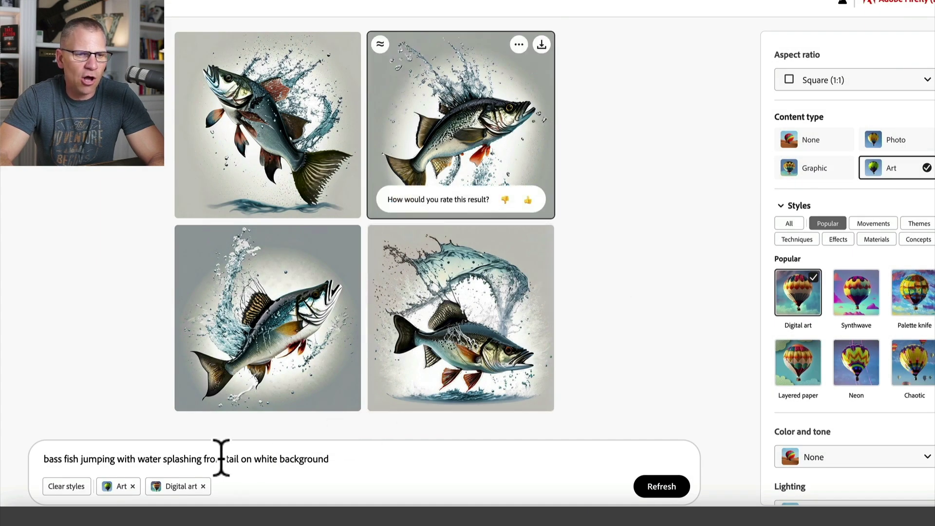
# Shorten the prompt to "bass fish jumping on white background" and generate new images.
pyautogui.moveTo(119, 461); pyautogui.dragTo(233, 463)
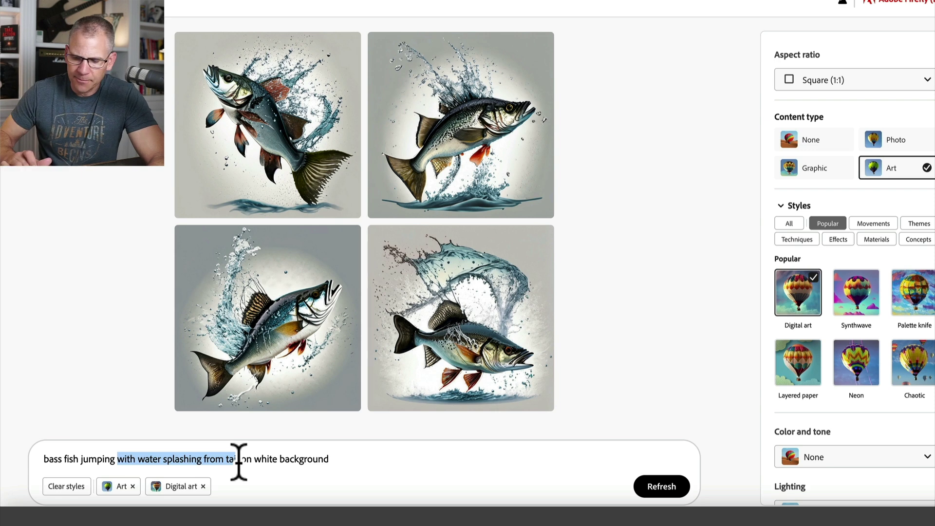
pyautogui.press('BackSpace')
pyautogui.press('BackSpace')
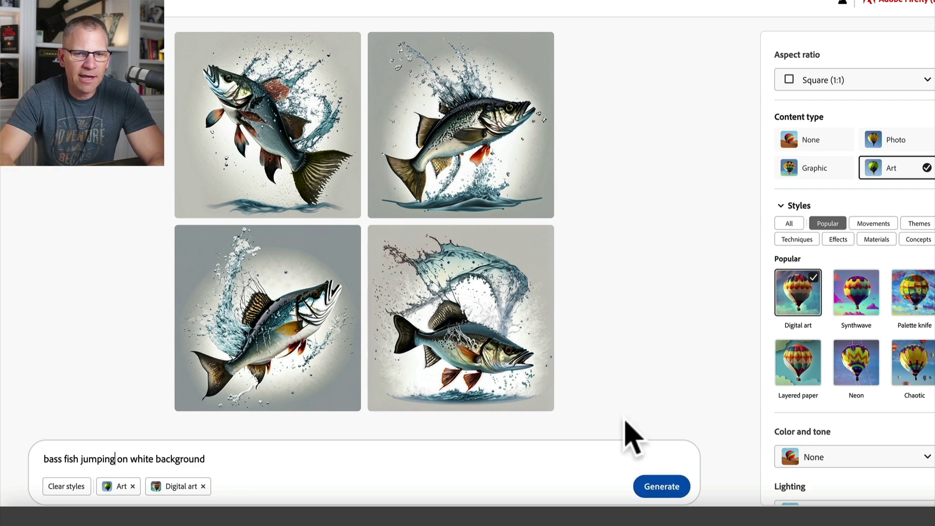
pyautogui.click(661, 486)
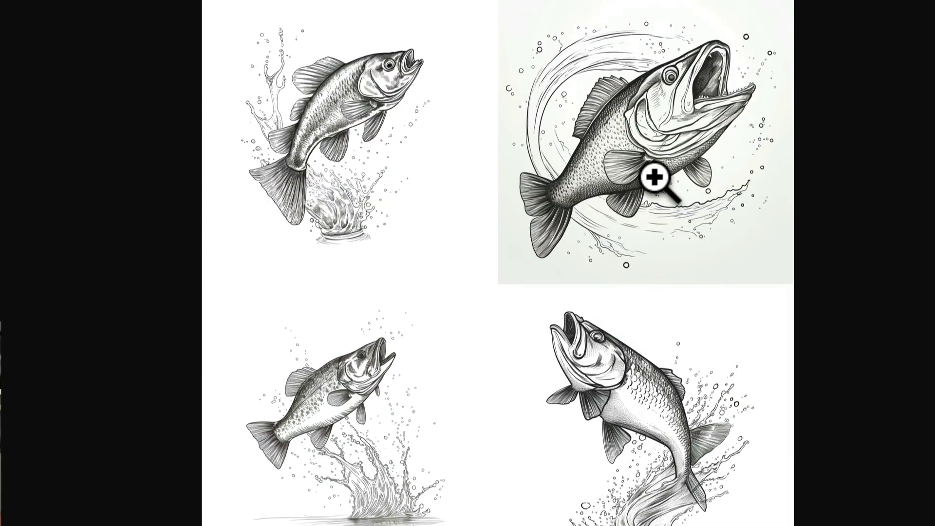
# Zoom in on the second line-art bass drawing in the enlarged image grid.
pyautogui.click(665, 128)
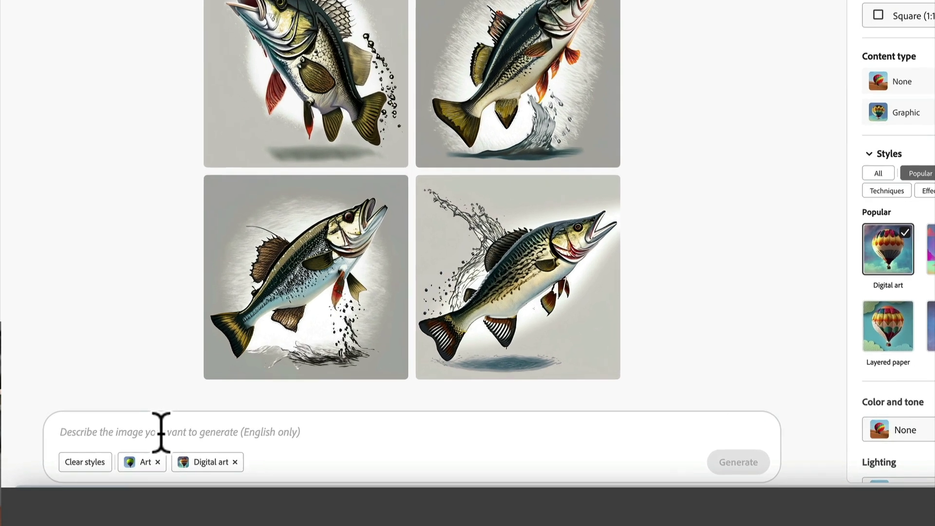
# Generate "line art drawing of bass fish jumping with water splashing from tail on white background" with the Digital art and Art styles removed.
pyautogui.click(132, 431)
pyautogui.write('line art drawing of bass fish jumping with water splashing from tail on white background')
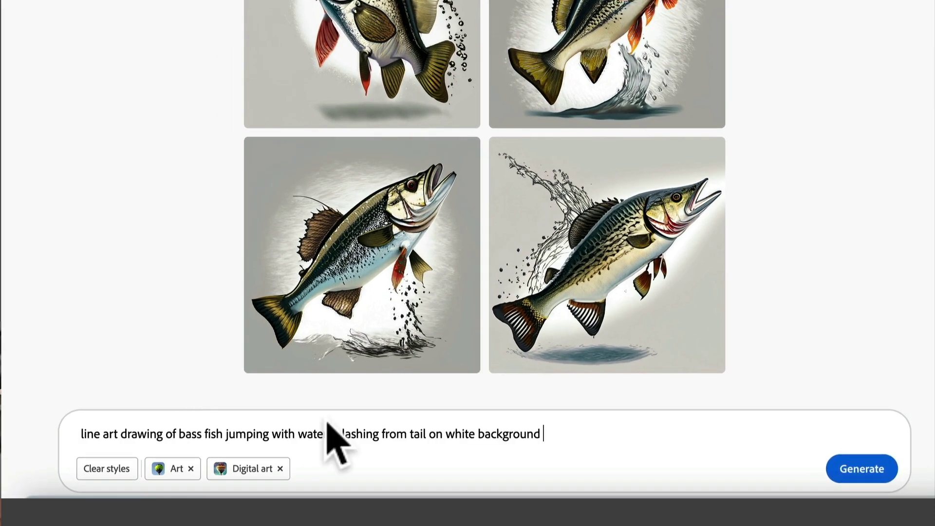
pyautogui.click(280, 469)
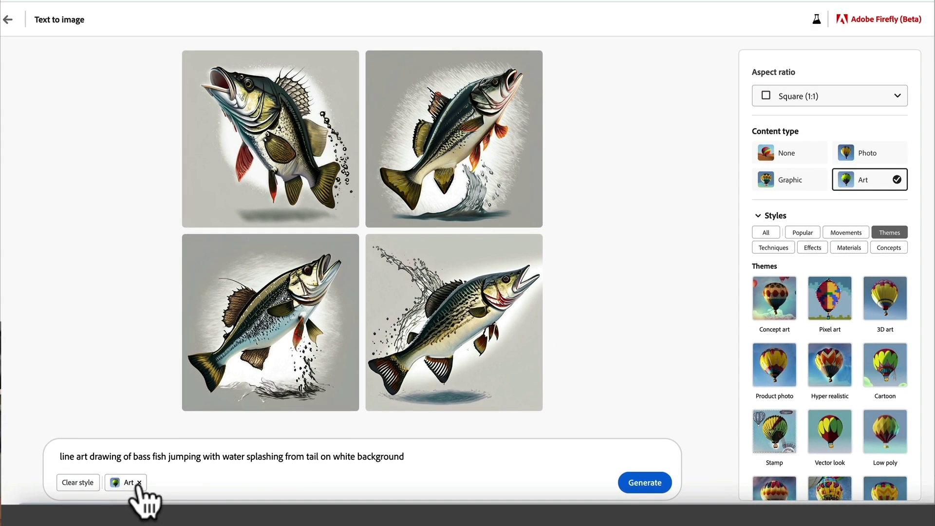
pyautogui.click(139, 482)
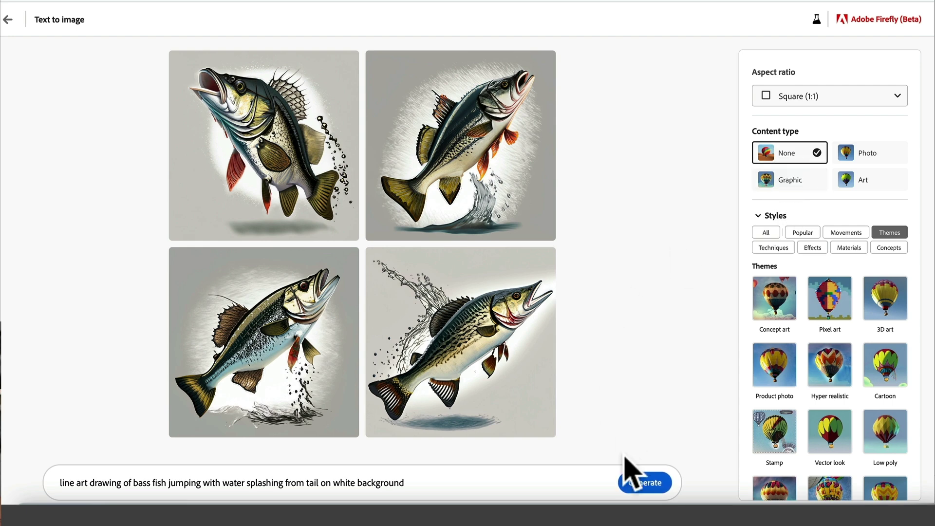
pyautogui.click(636, 486)
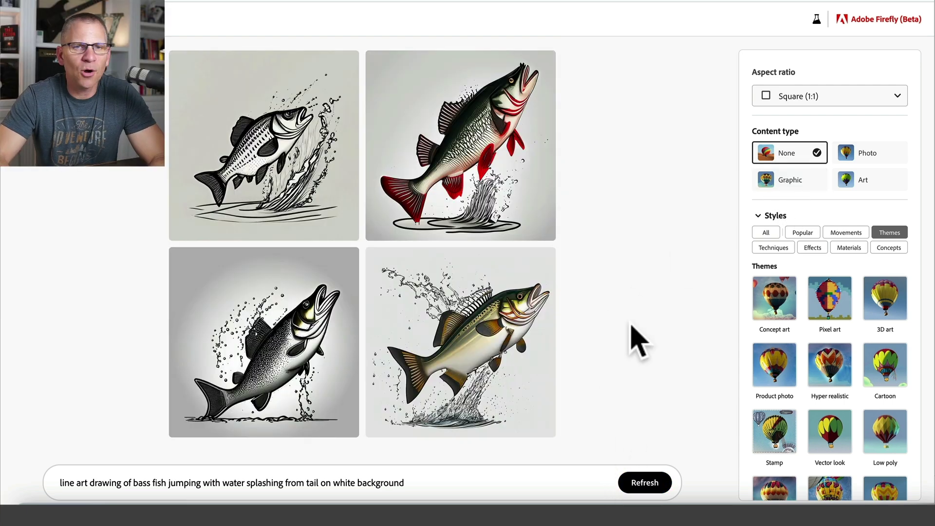
# View the line-art bass results enlarged one after another.
pyautogui.moveTo(318, 209)
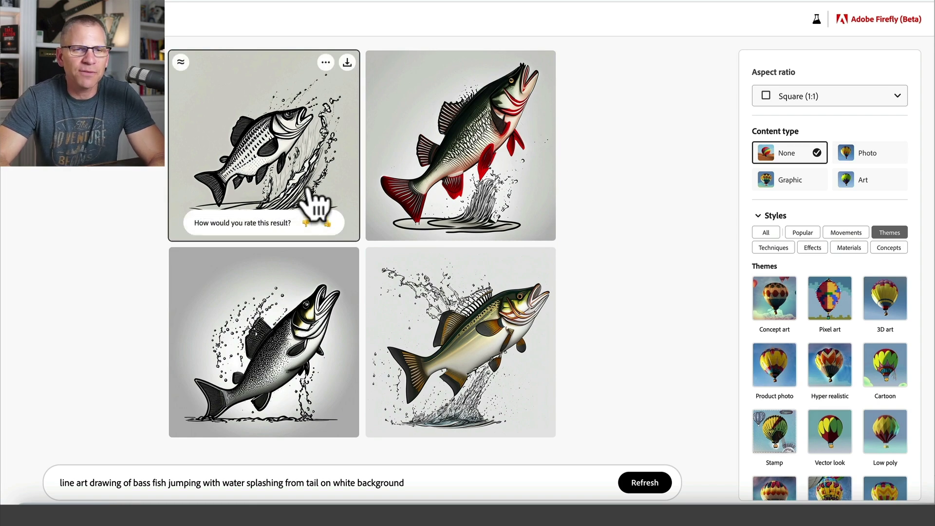
pyautogui.click(314, 203)
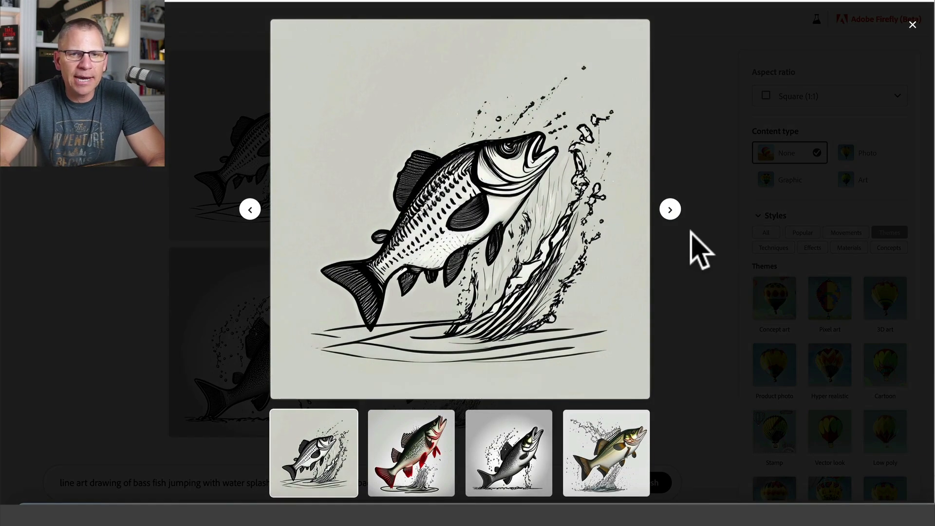
pyautogui.click(671, 213)
pyautogui.click(672, 213)
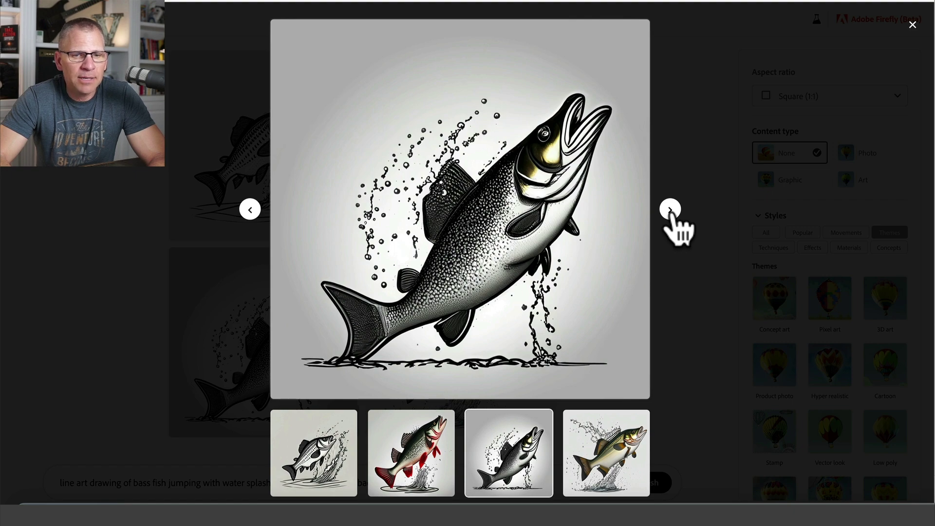
pyautogui.click(672, 214)
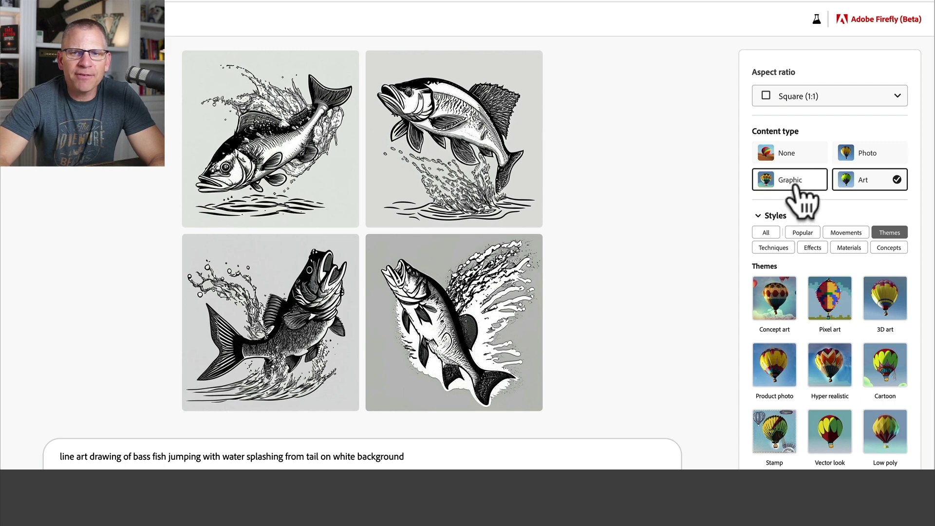
# Try the Graphic and then the None content type on the bass line art.
pyautogui.click(795, 187)
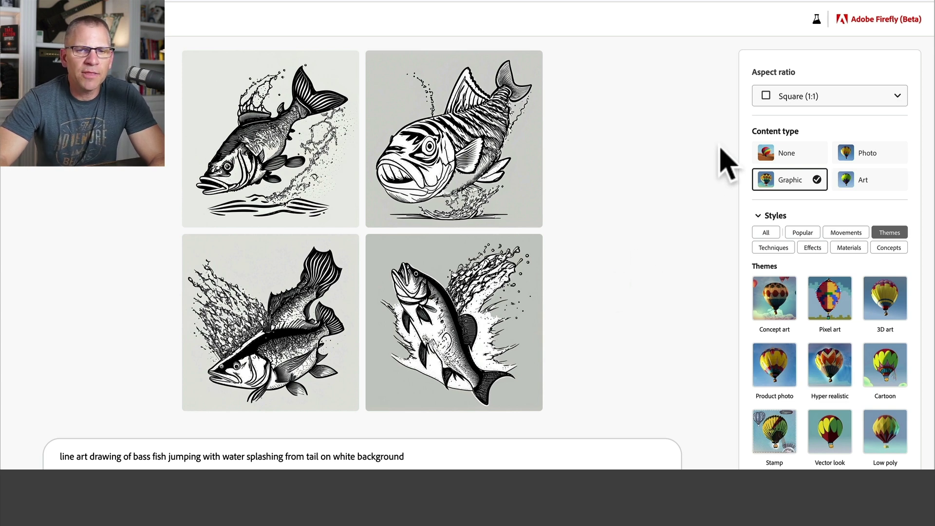
pyautogui.click(767, 158)
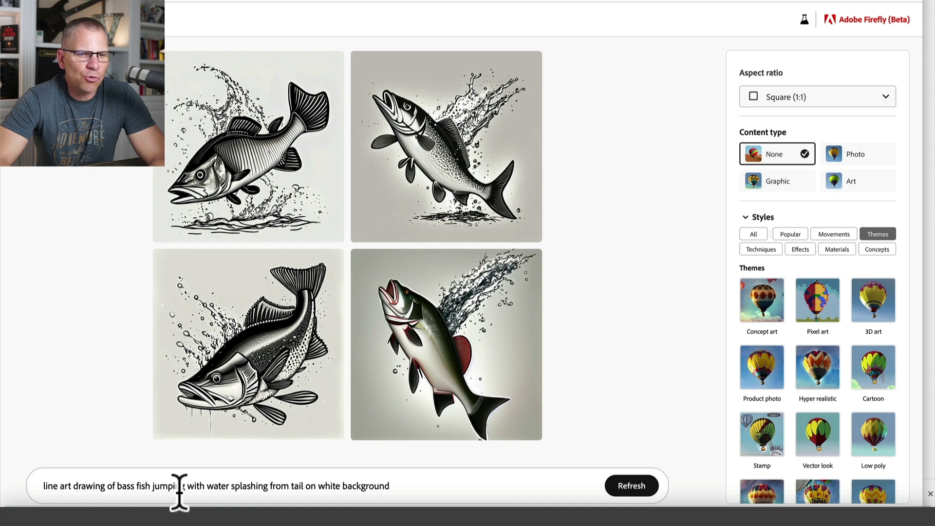
# Set the content type to Graphic for the galloping horse silhouette images.
pyautogui.moveTo(305, 441)
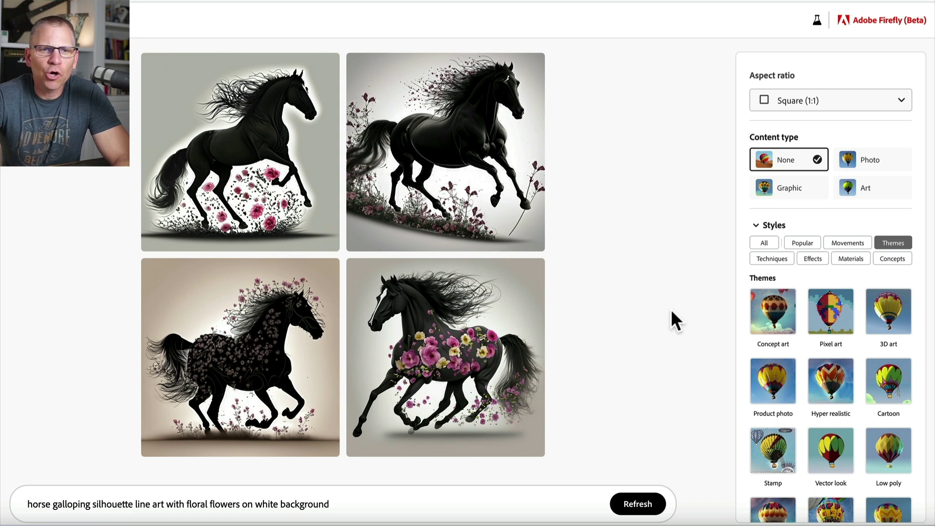
pyautogui.click(789, 190)
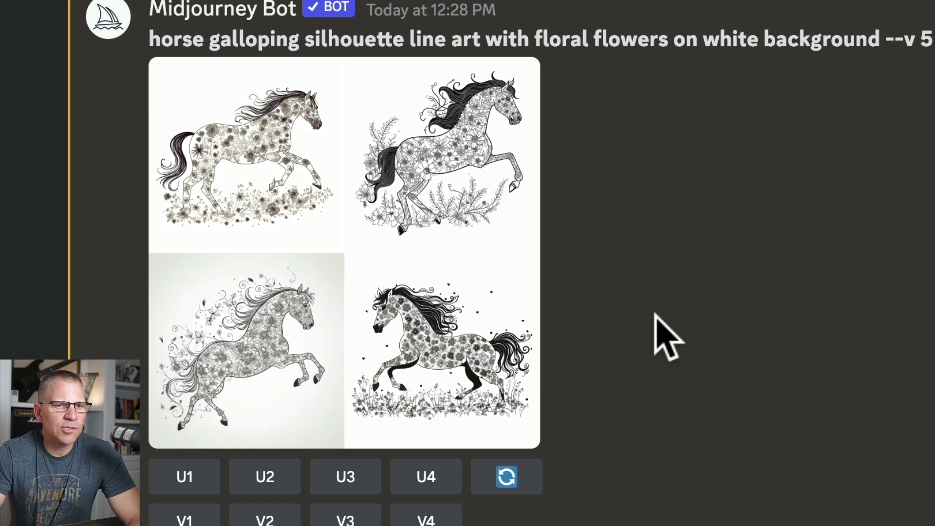
# Enlarge the Midjourney image grid in Discord and examine the four floral line-art horses up close.
pyautogui.click(369, 264)
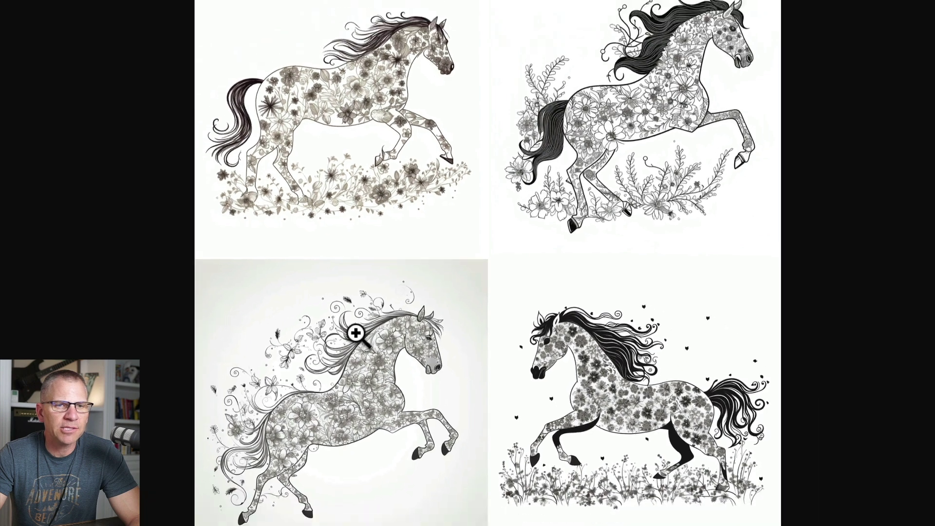
pyautogui.click(360, 327)
pyautogui.scroll(10, 368, 325)
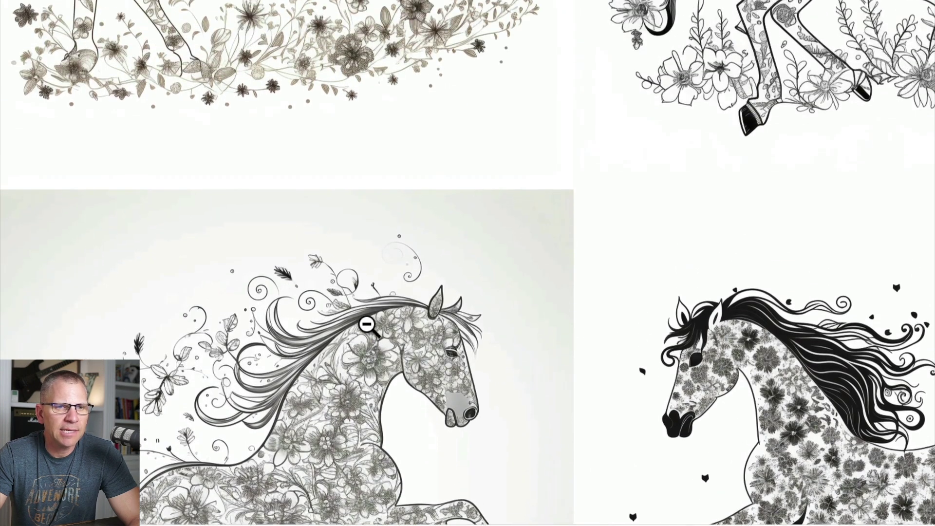
pyautogui.scroll(-5, 368, 326)
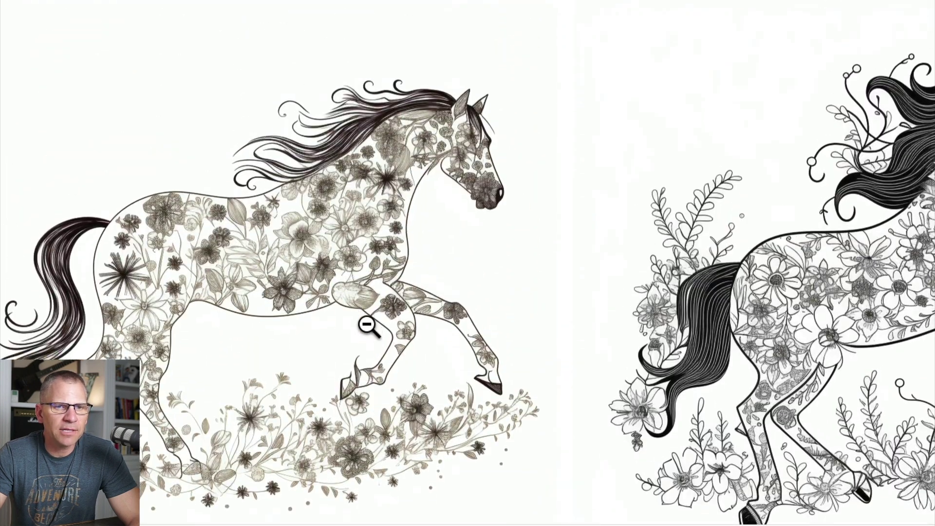
pyautogui.hscroll(6, 368, 325)
pyautogui.scroll(5, 368, 326)
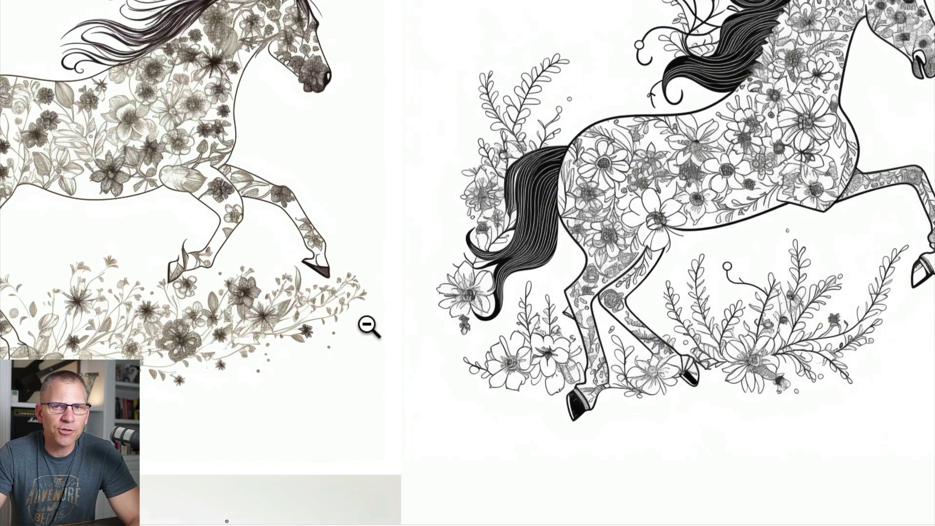
pyautogui.scroll(-10, 369, 326)
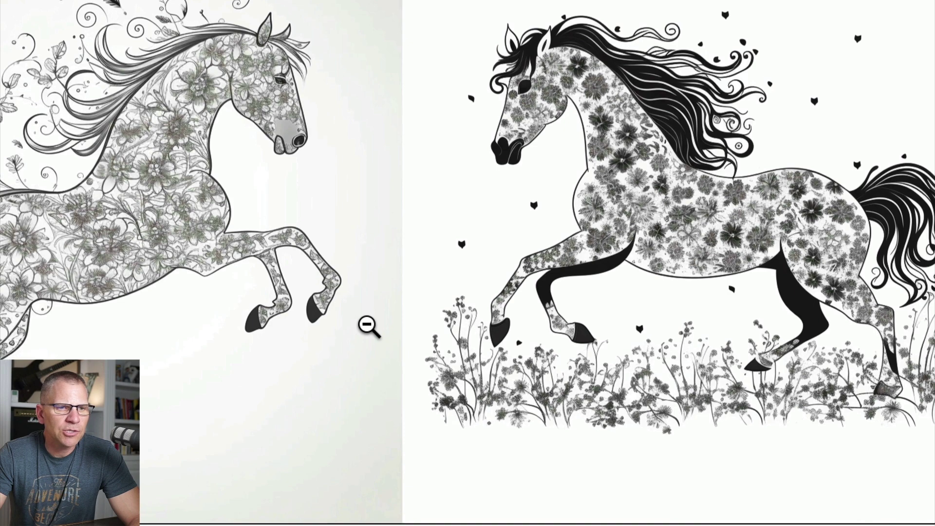
pyautogui.scroll(5, 369, 326)
pyautogui.scroll(5, 369, 327)
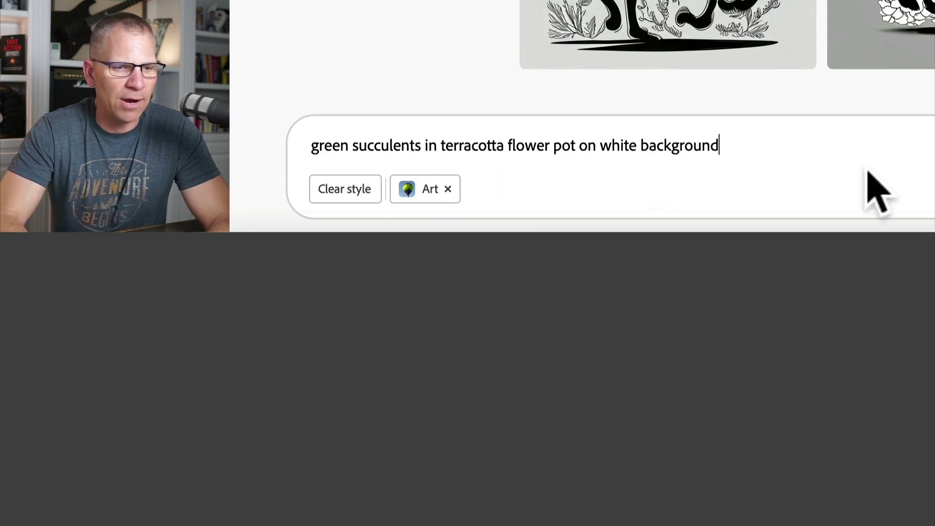
# Remove the Art style and generate images for the prompt "green succulents in terracotta flower pot on white background".
pyautogui.click(448, 190)
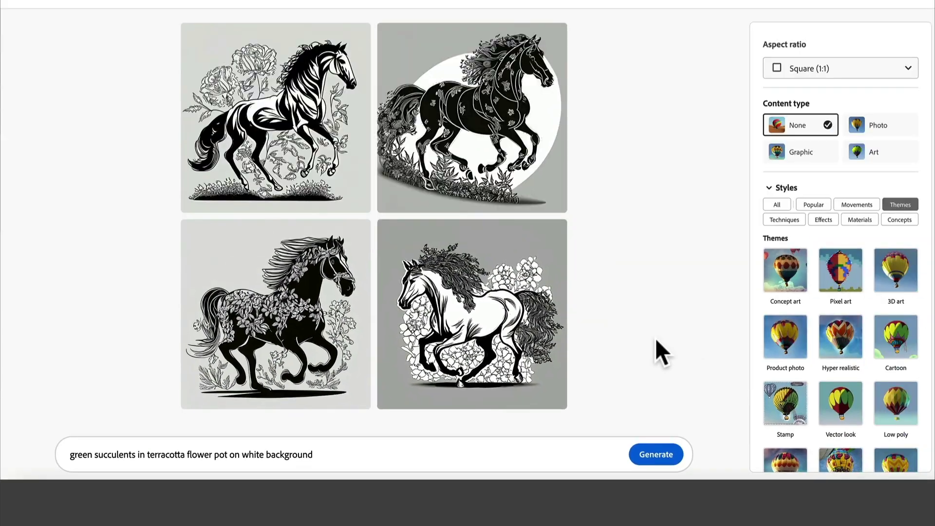
pyautogui.click(649, 455)
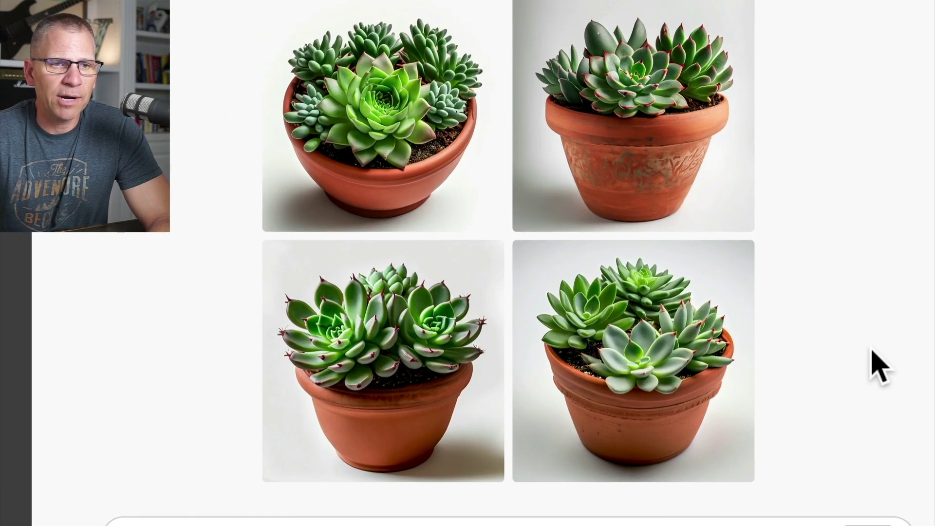
pyautogui.moveTo(384, 74)
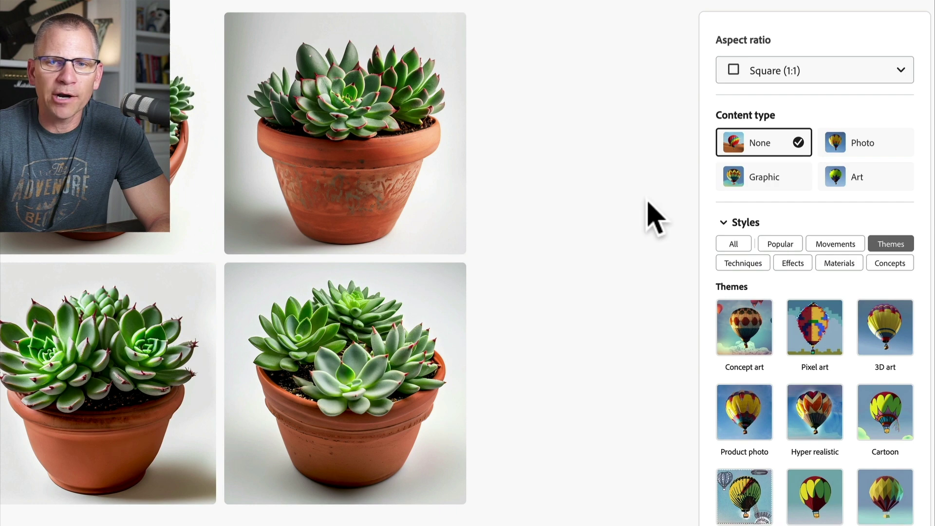
# Set the content type to Art, add the Cartoon theme and regenerate the succulent images.
pyautogui.click(837, 183)
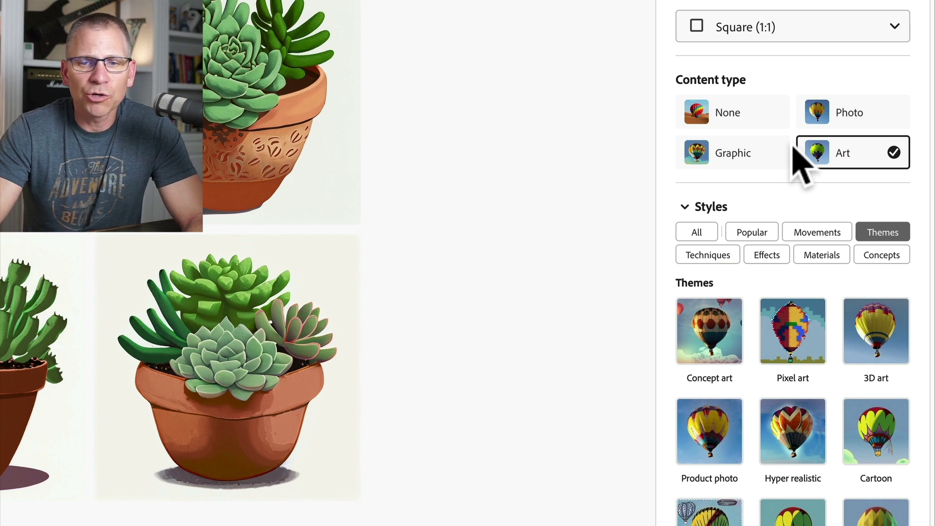
pyautogui.scroll(-2, 789, 246)
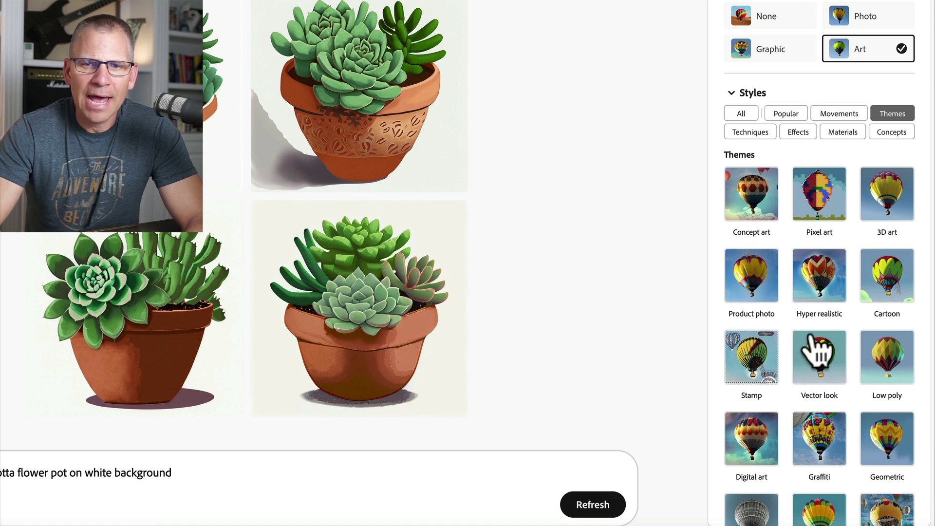
pyautogui.scroll(-1, 825, 319)
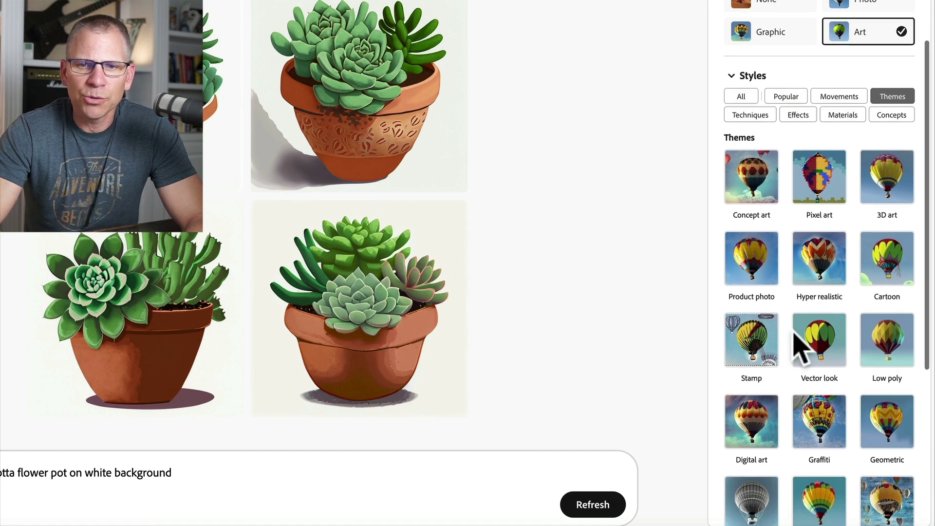
pyautogui.click(891, 265)
pyautogui.click(593, 505)
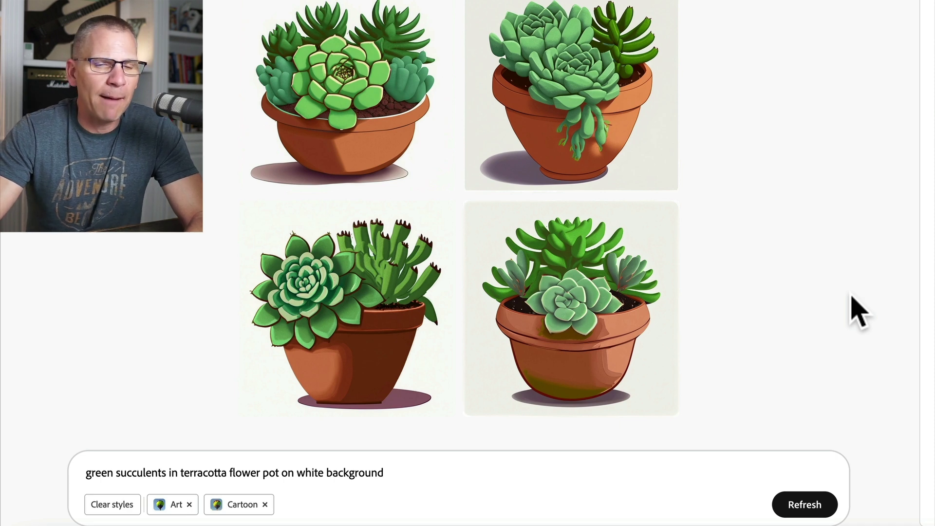
# Switch to Discord and enlarge the Midjourney image grid for the same succulents prompt.
pyautogui.hotkey('alt', 'Tab')
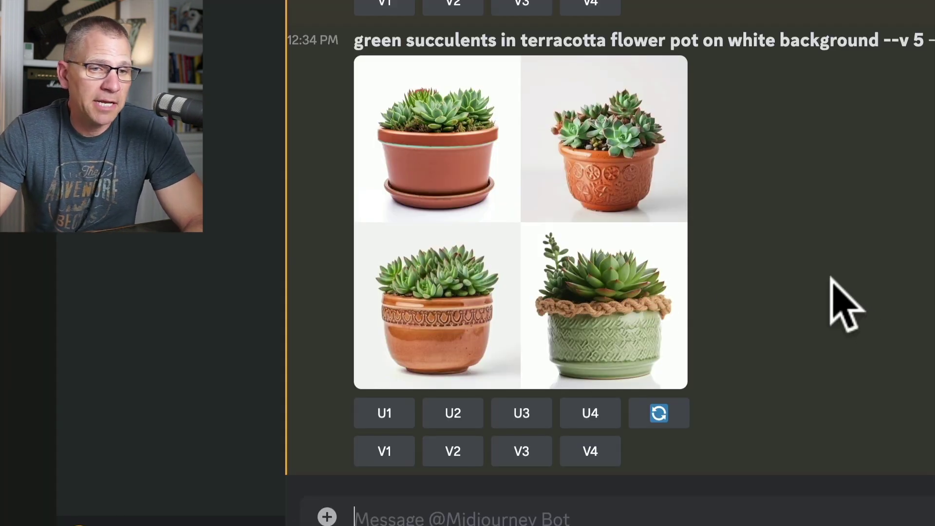
pyautogui.click(558, 266)
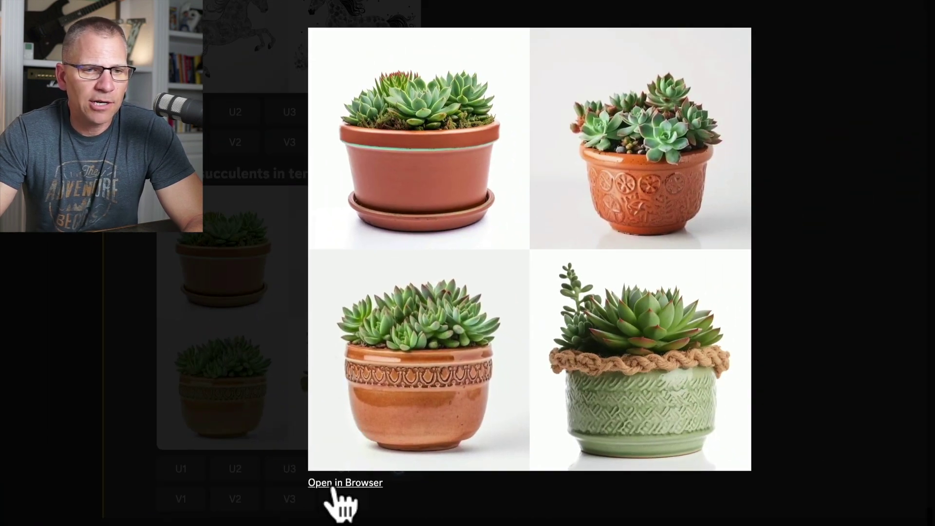
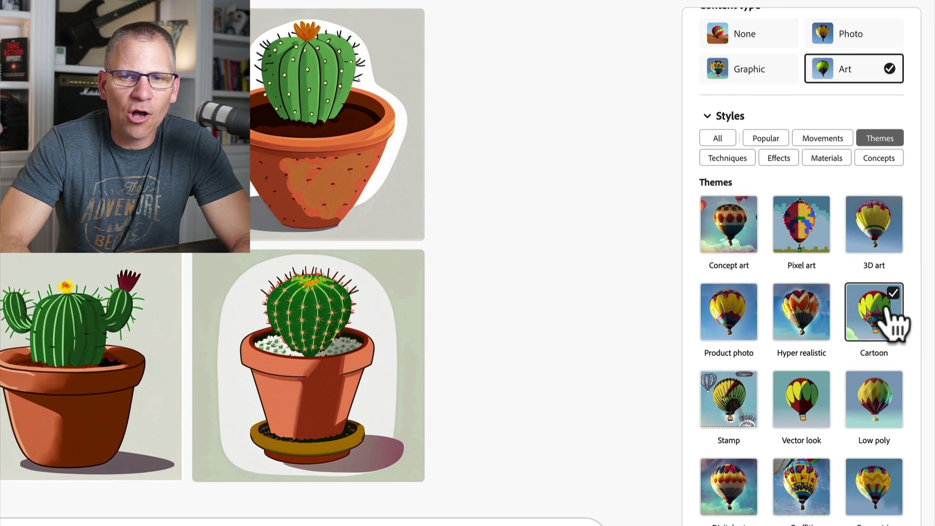
# Replace the Cartoon theme with Digital art for the potted cactus images in Firefly.
pyautogui.click(886, 316)
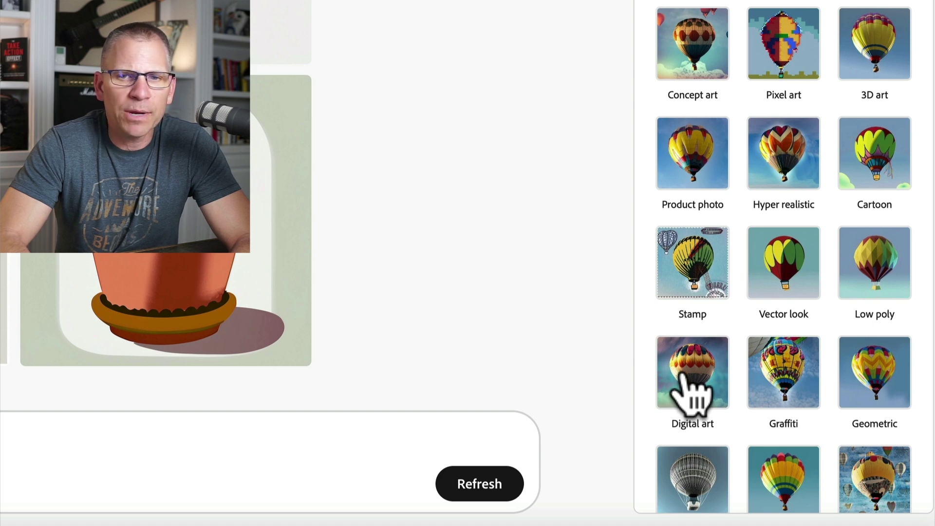
pyautogui.click(680, 379)
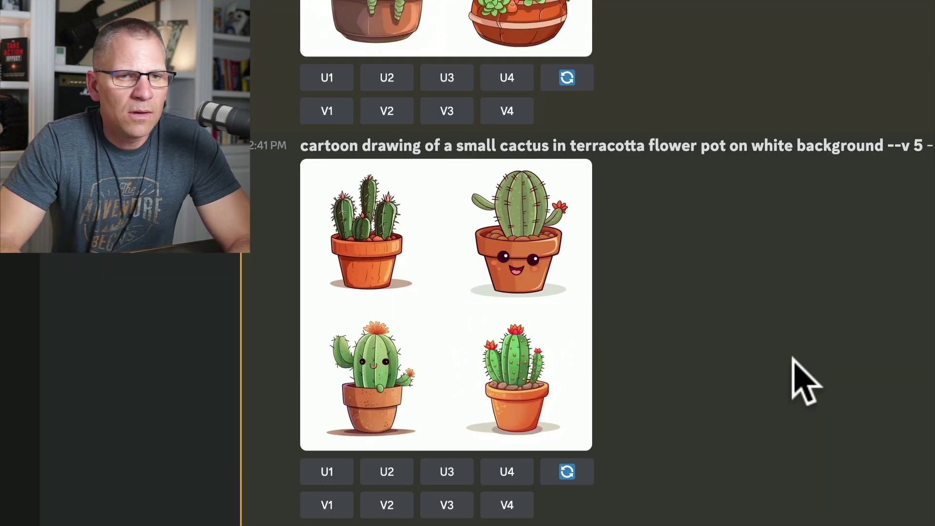
# Enlarge the Midjourney cartoon cactus grid in Discord at full size, examine all four drawings up close and close the view.
pyautogui.click(478, 343)
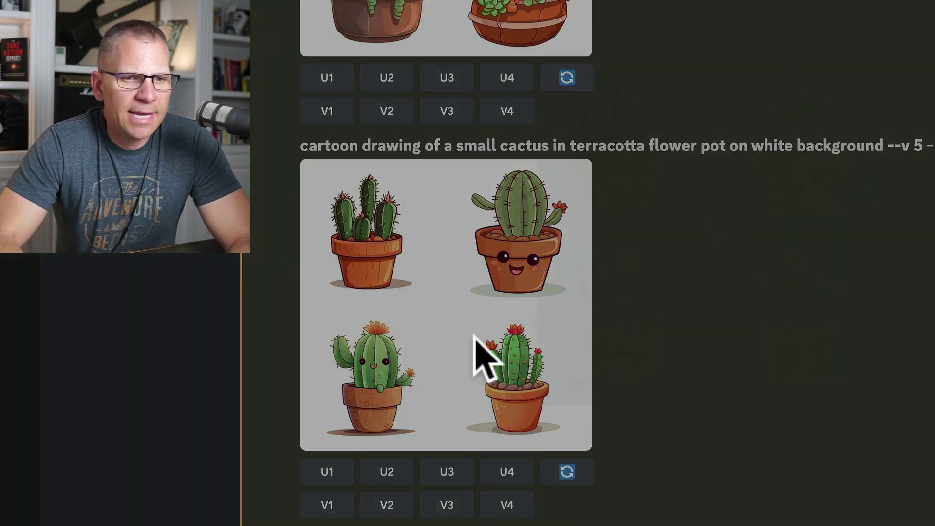
pyautogui.click(500, 486)
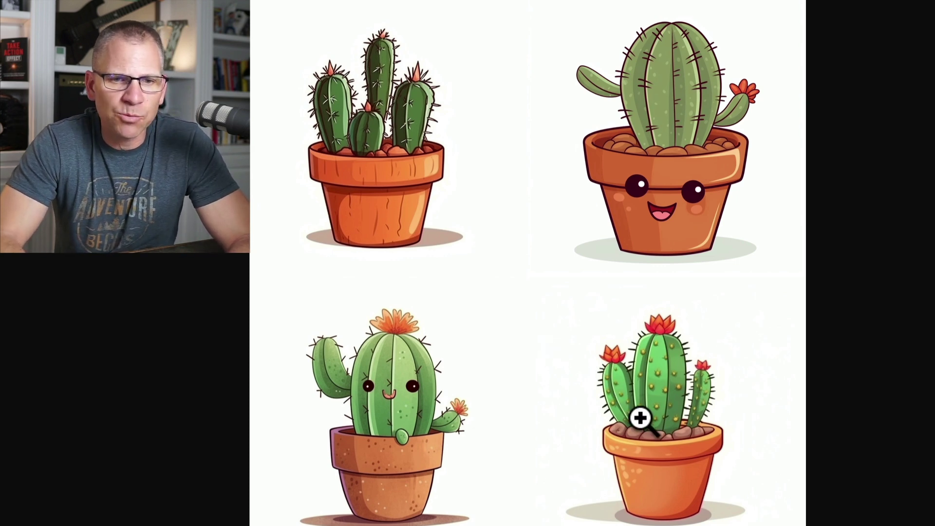
pyautogui.click(489, 264)
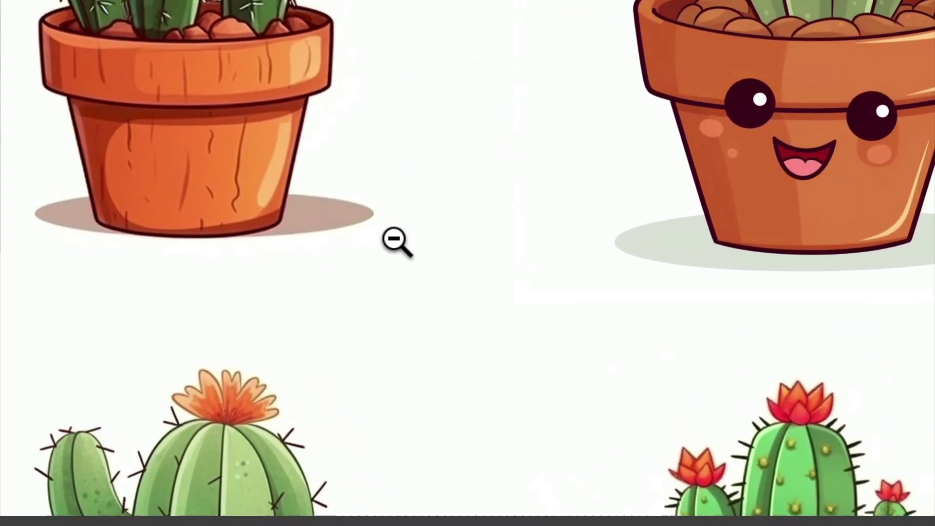
pyautogui.scroll(5, 397, 240)
pyautogui.scroll(-10, 396, 240)
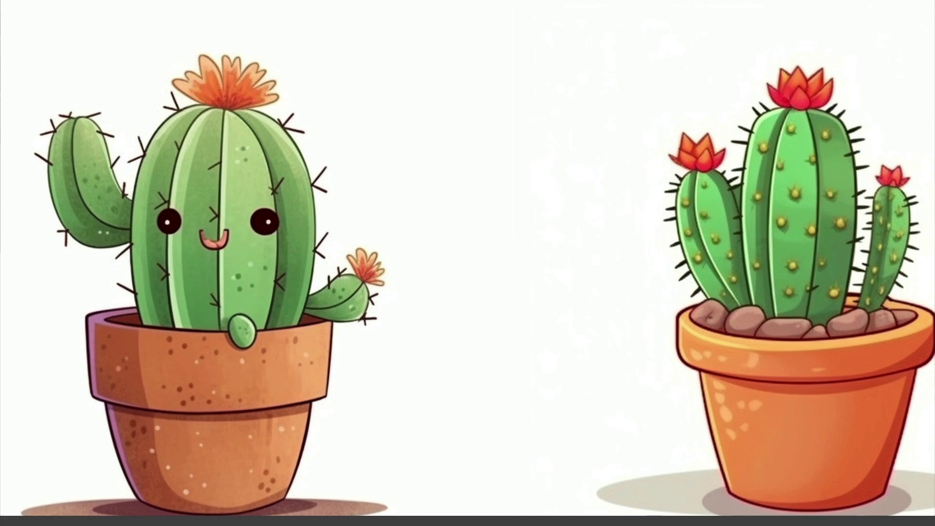
pyautogui.click(386, 299)
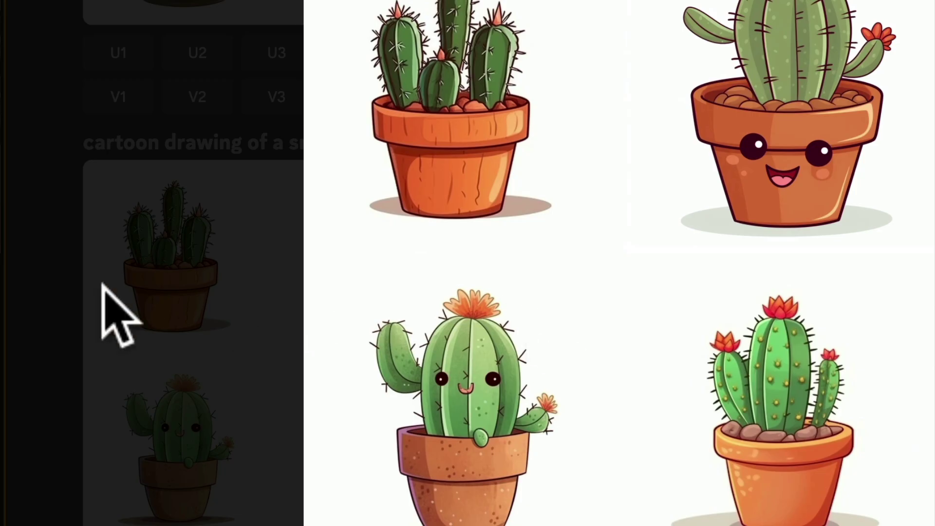
pyautogui.click(121, 301)
# Compare the Midjourney cartoon succulent images with the cartoon cactus images below them in the chat.
pyautogui.scroll(5, 37, 292)
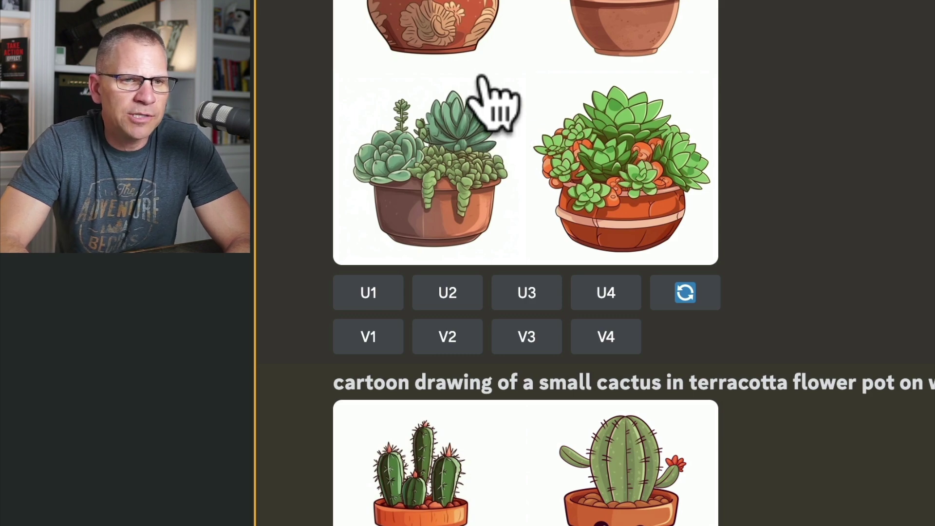
pyautogui.scroll(-5, 482, 121)
pyautogui.scroll(3, 518, 234)
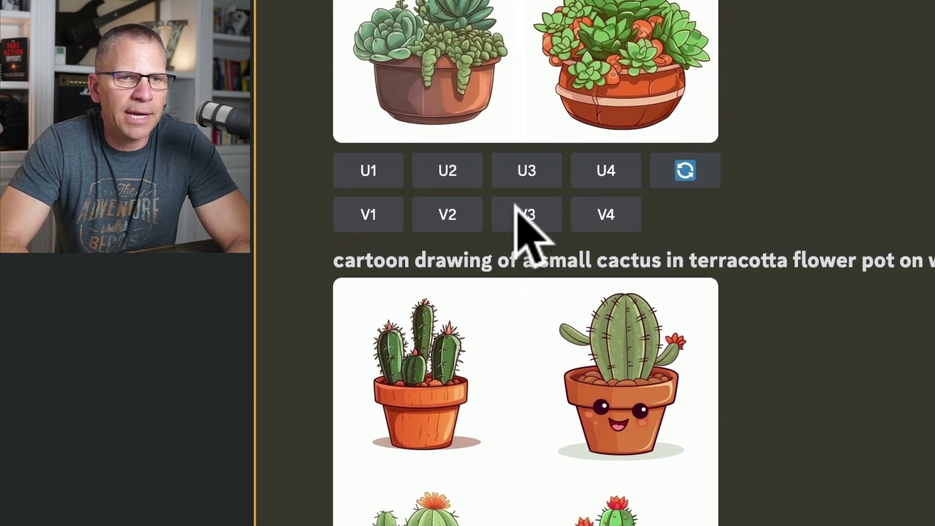
pyautogui.scroll(2, 536, 209)
pyautogui.scroll(-4, 614, 146)
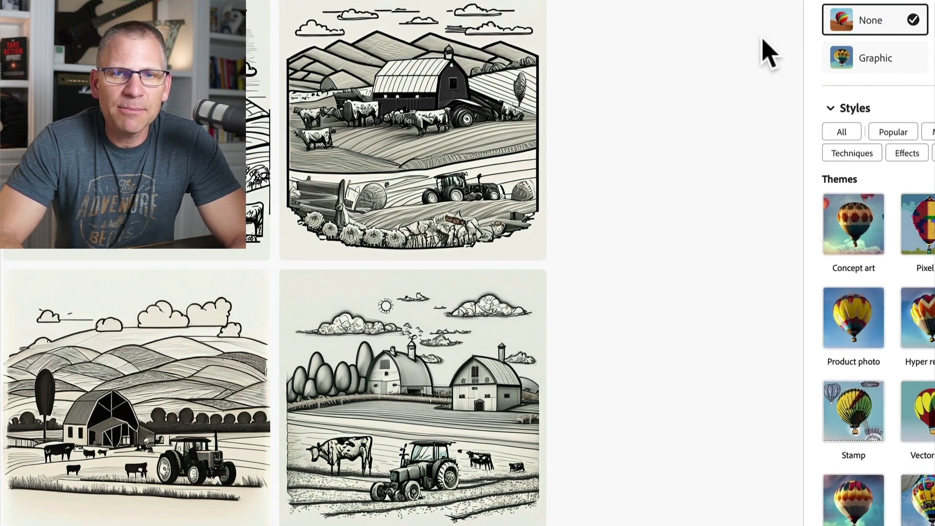
# View the line-art farm scene results in Firefly enlarged one after another, then return to the image grid.
pyautogui.click(739, 24)
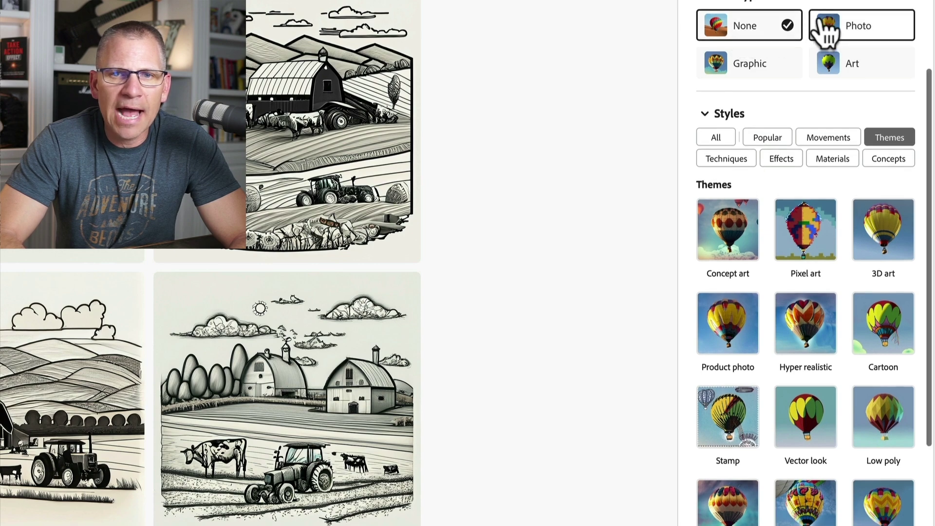
pyautogui.scroll(1, 809, 29)
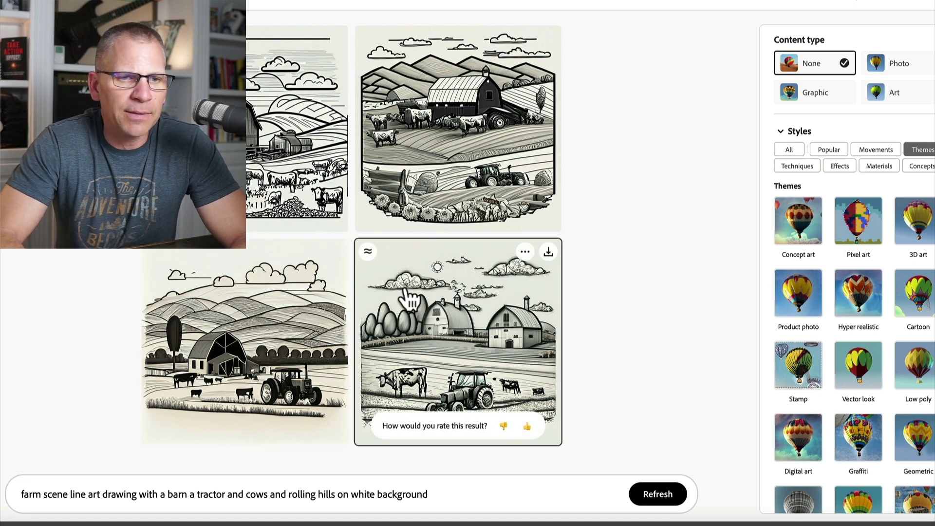
pyautogui.click(278, 126)
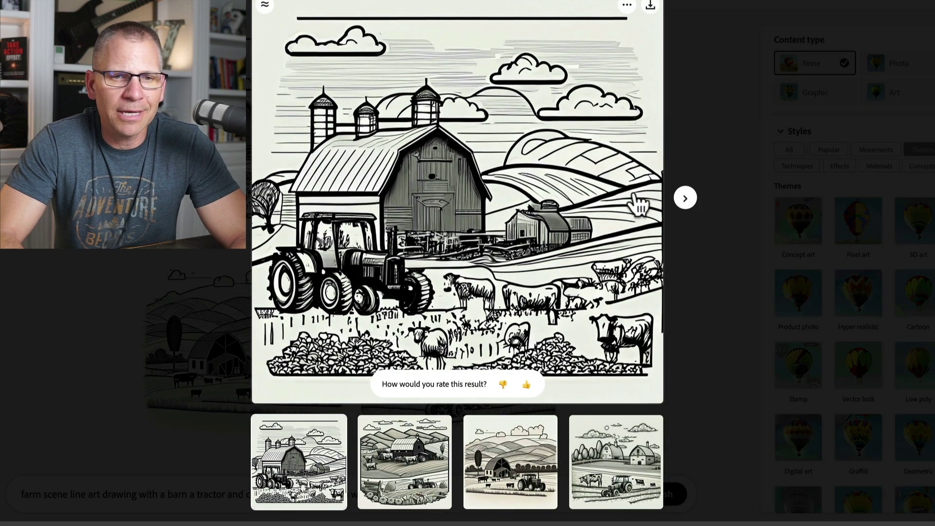
pyautogui.click(686, 198)
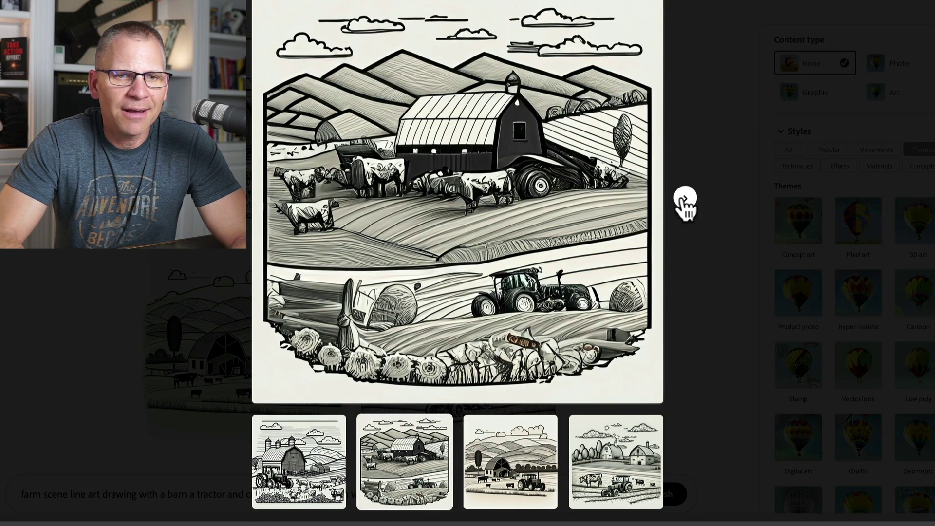
pyautogui.click(686, 199)
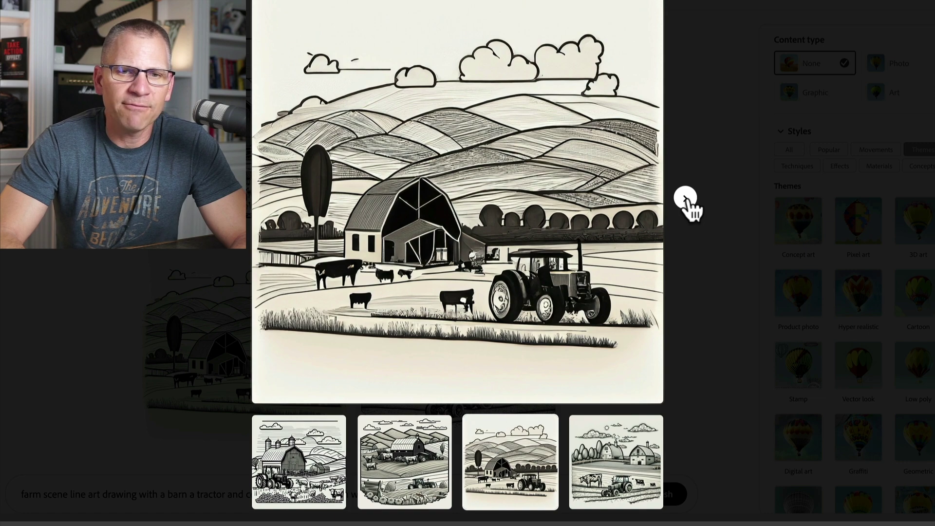
pyautogui.click(686, 198)
pyautogui.click(697, 167)
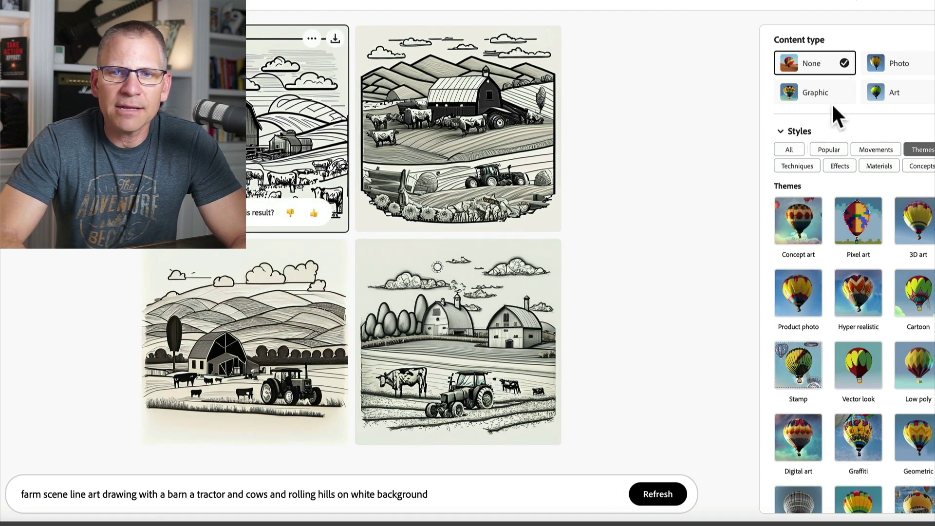
# Try the Art and then the Graphic content type on the farm line art, adding the Digital art theme.
pyautogui.click(899, 95)
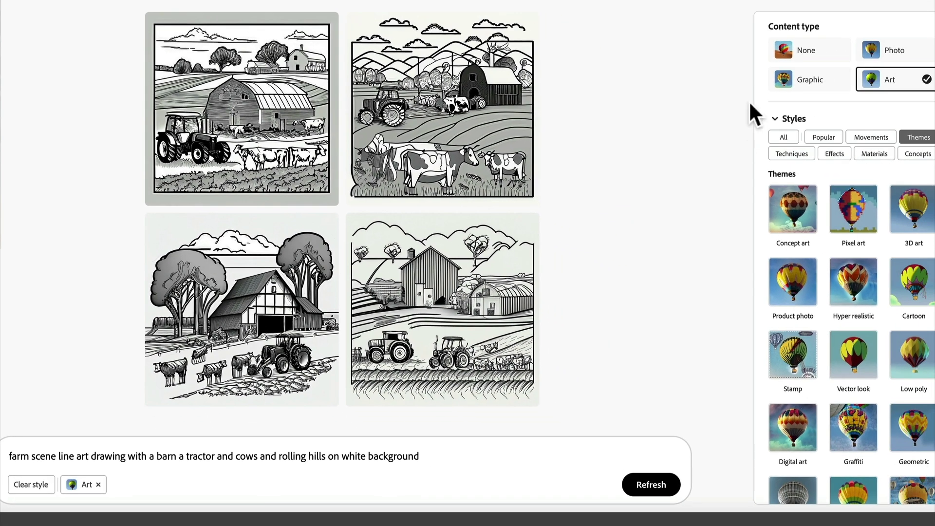
pyautogui.click(809, 87)
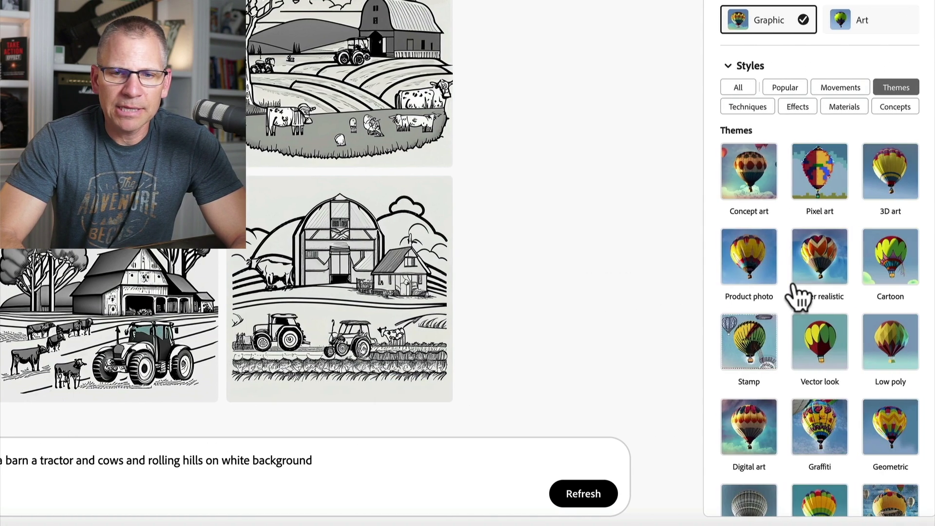
pyautogui.scroll(-2, 760, 297)
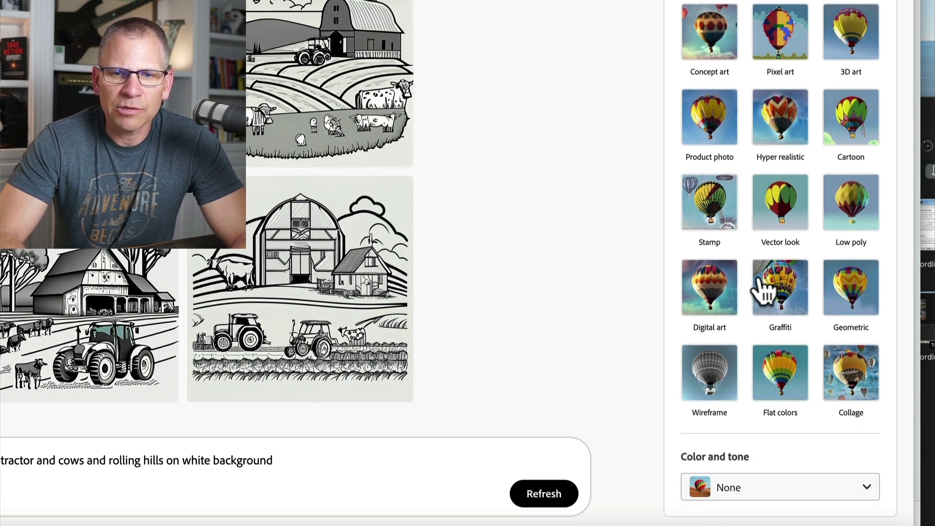
pyautogui.click(711, 298)
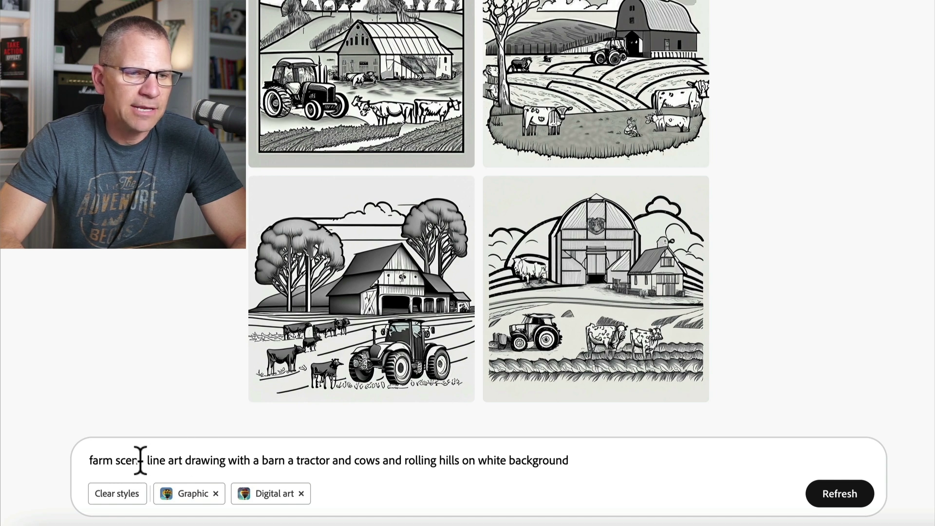
# Delete "line art drawing" from the farm scene prompt, remove the Digital art and Graphic styles, and generate new images.
pyautogui.moveTo(147, 459); pyautogui.dragTo(231, 461)
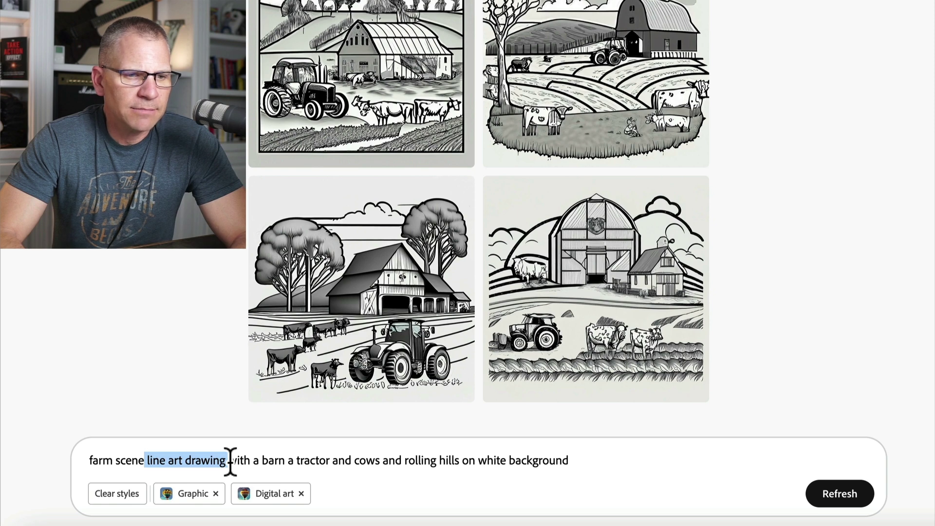
pyautogui.press('BackSpace')
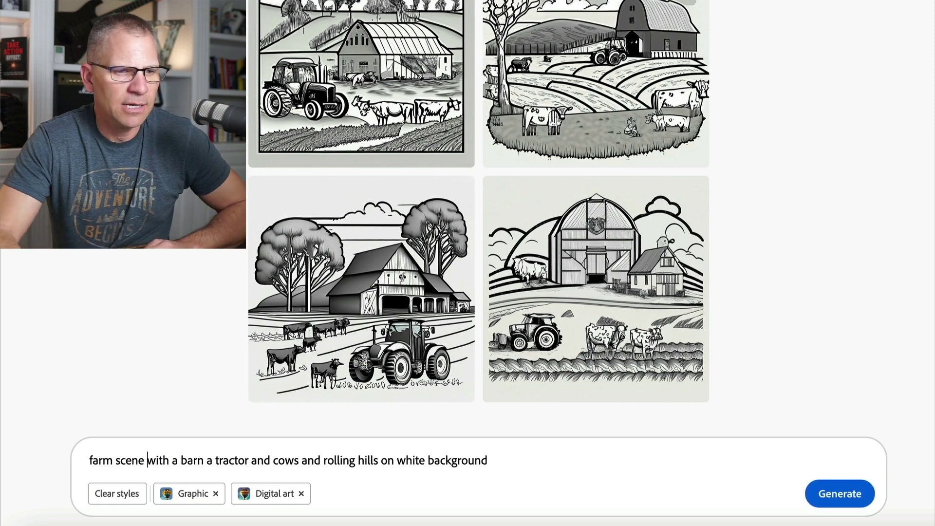
pyautogui.click(301, 493)
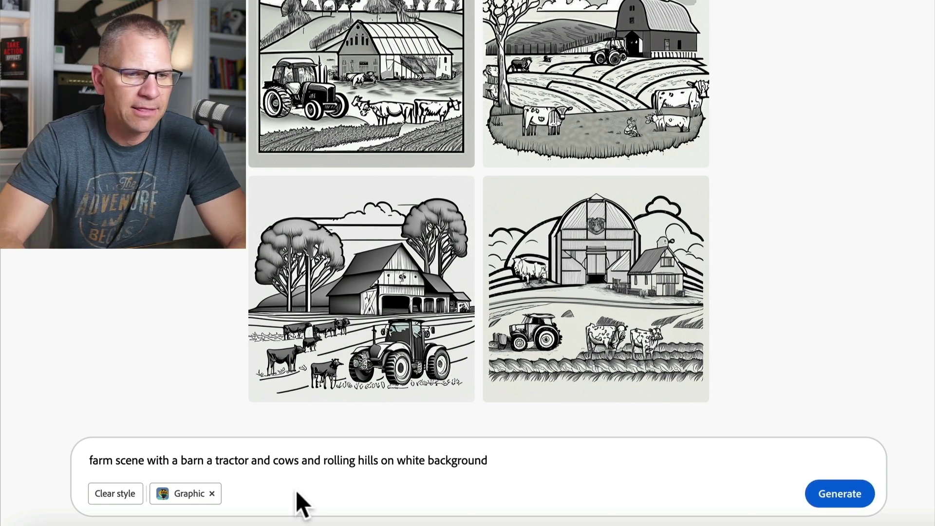
pyautogui.click(211, 493)
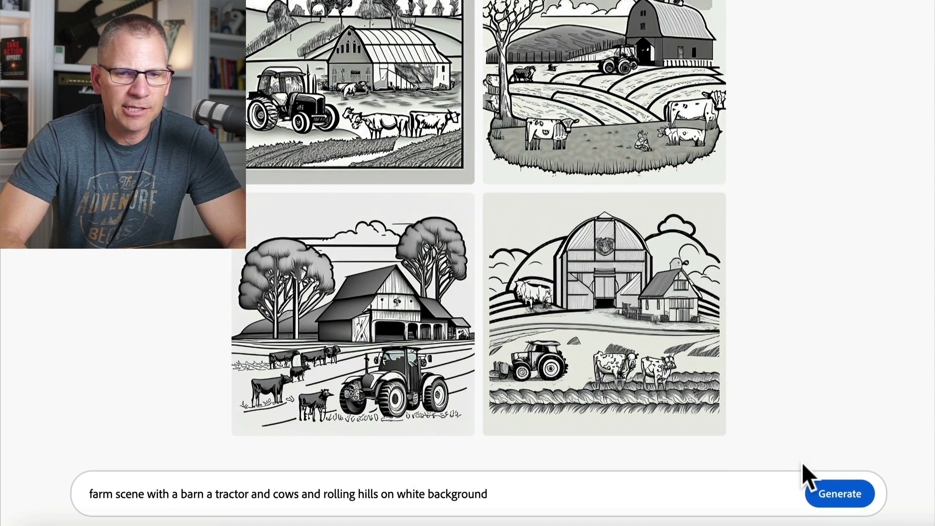
pyautogui.click(840, 489)
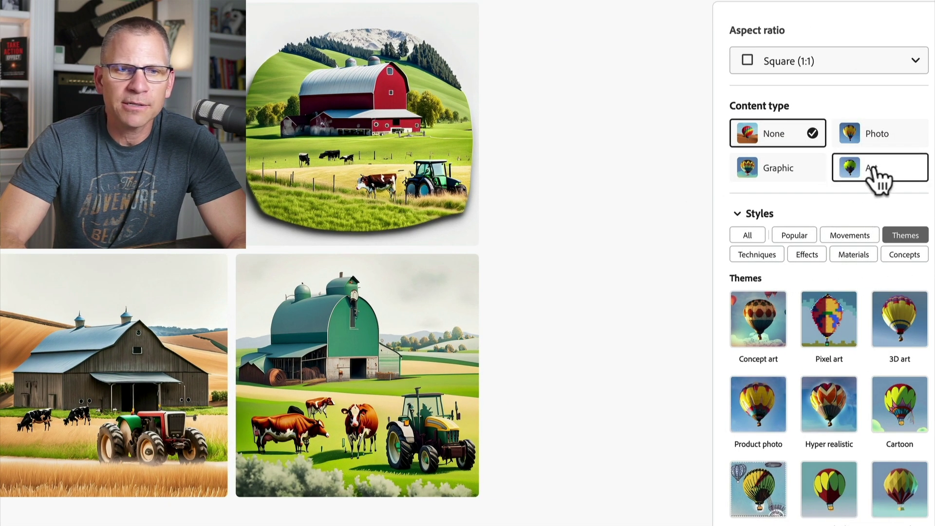
# Try the Art content type and then the Wireframe theme on the farm scene with barn, tractor and cows.
pyautogui.click(873, 176)
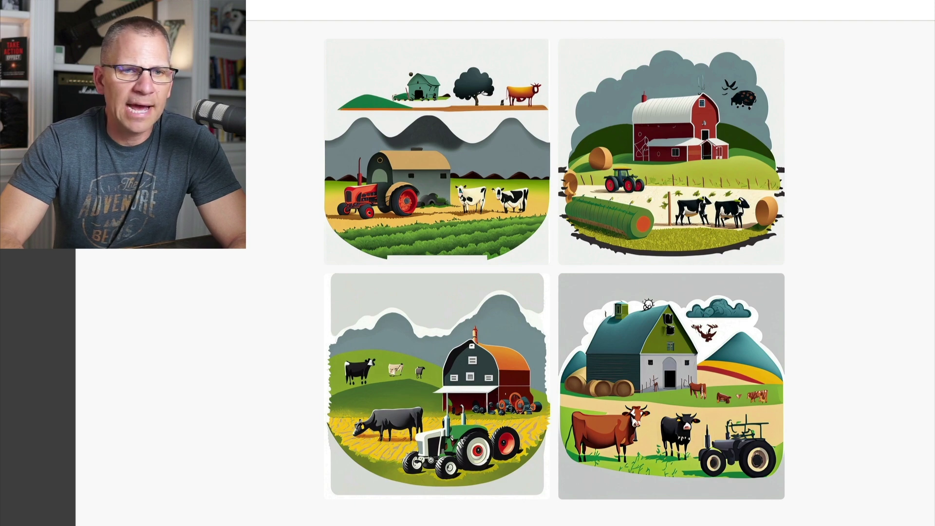
pyautogui.scroll(-3, 814, 267)
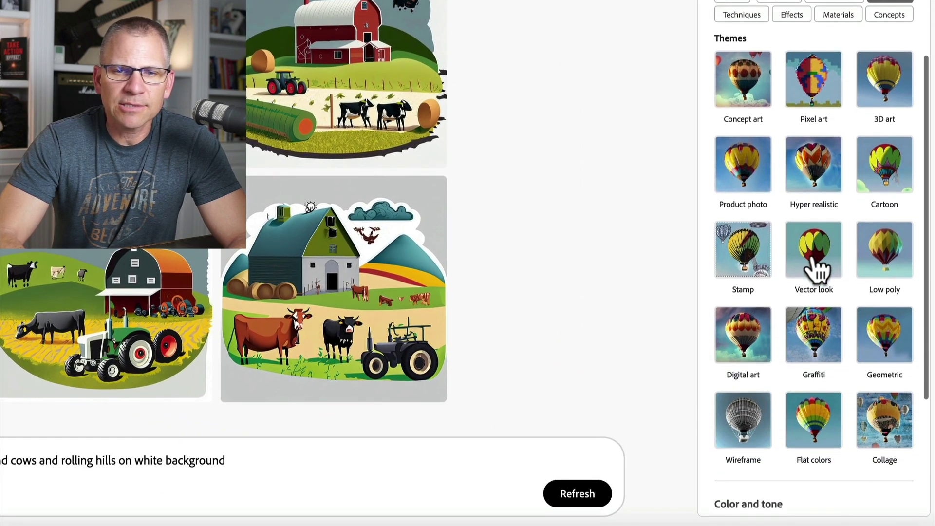
pyautogui.scroll(-2, 818, 268)
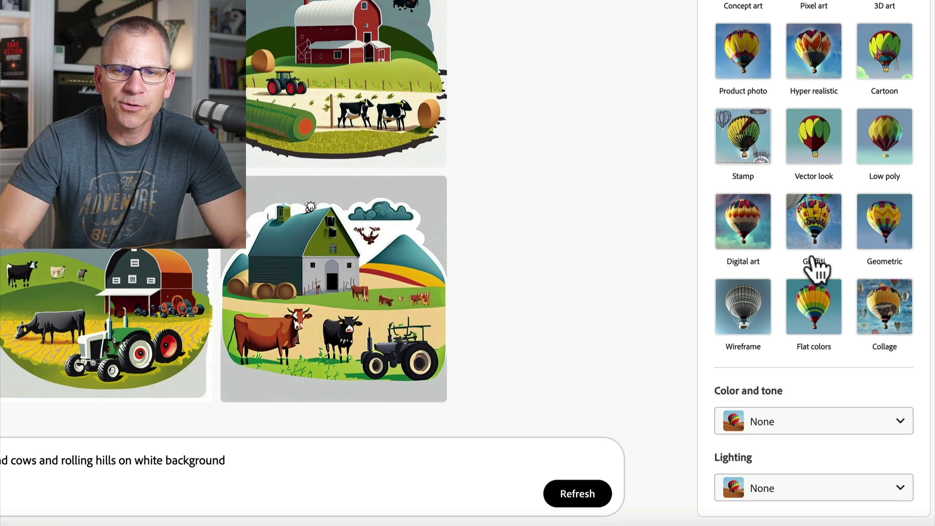
pyautogui.click(745, 319)
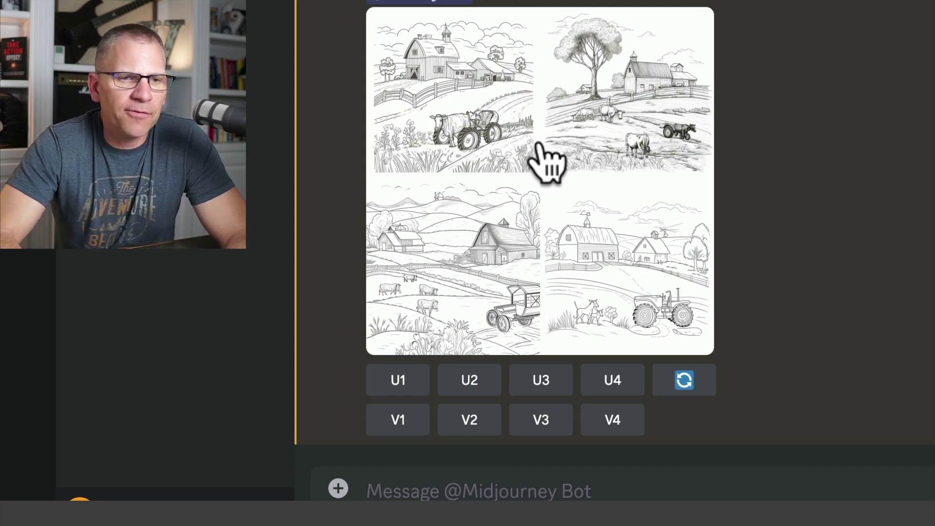
# Switch to the Midjourney chat in Discord, open the line-art farm scene grid at full size in the browser, and examine the drawings up close.
pyautogui.click(545, 160)
pyautogui.click(324, 506)
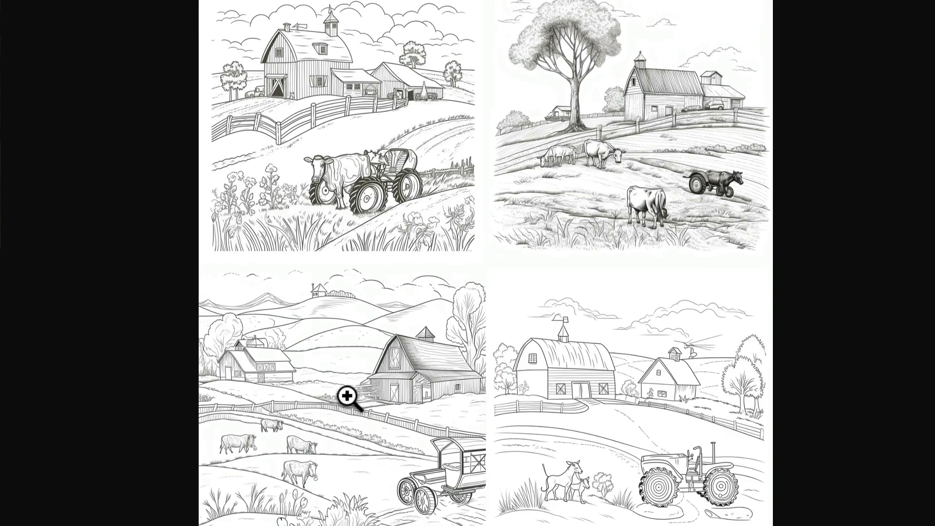
pyautogui.click(347, 396)
pyautogui.hscroll(4, 361, 390)
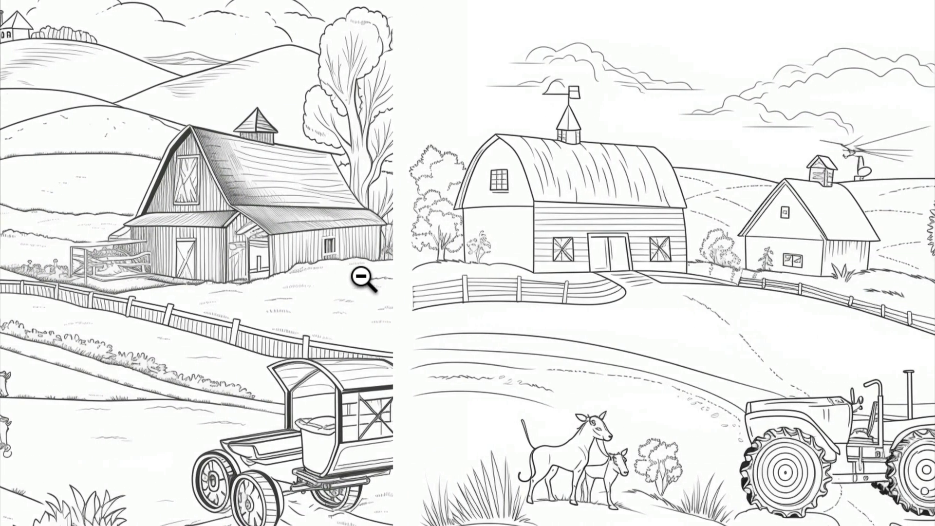
pyautogui.scroll(-2, 361, 276)
pyautogui.scroll(1, 361, 276)
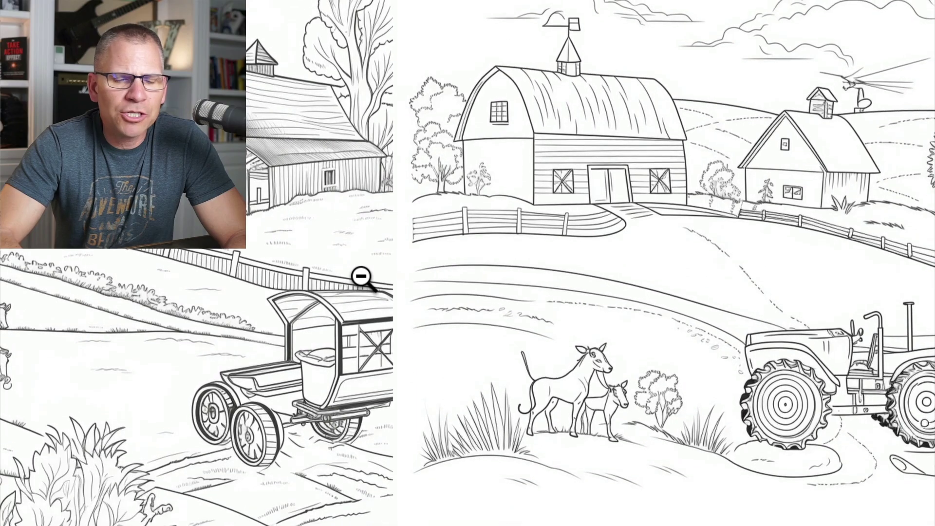
pyautogui.hscroll(-4, 361, 276)
pyautogui.scroll(-10, 361, 276)
pyautogui.scroll(4, 361, 276)
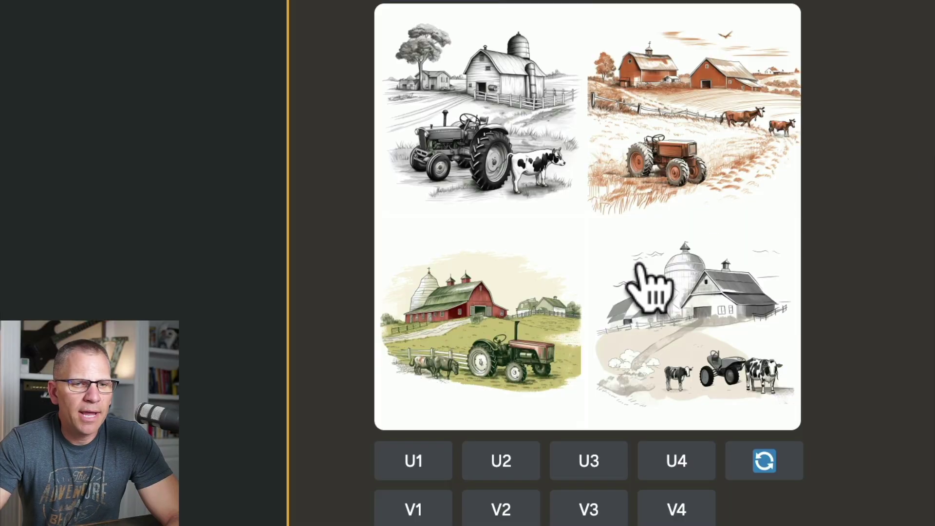
# Open Midjourney's mixed color and black-and-white farm grid at full size in the browser and examine the tractor, cow and barn details up close.
pyautogui.click(642, 267)
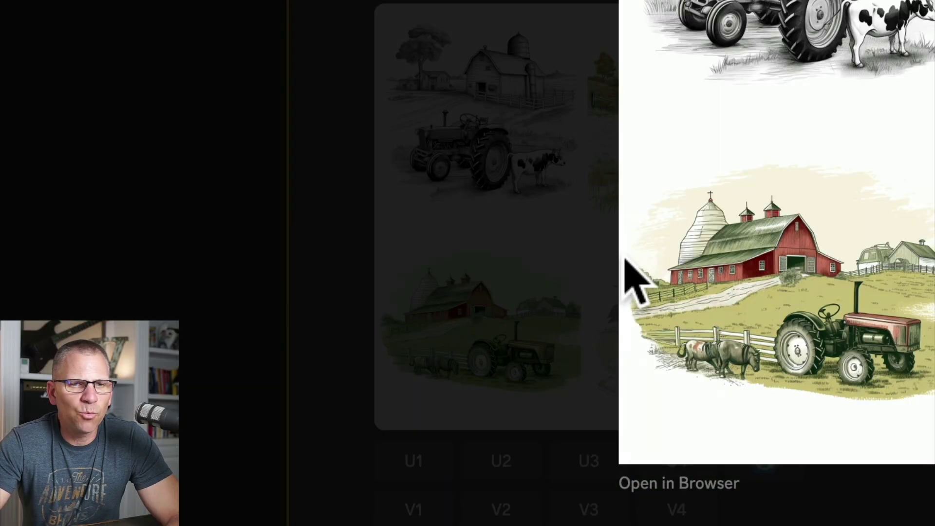
pyautogui.click(668, 482)
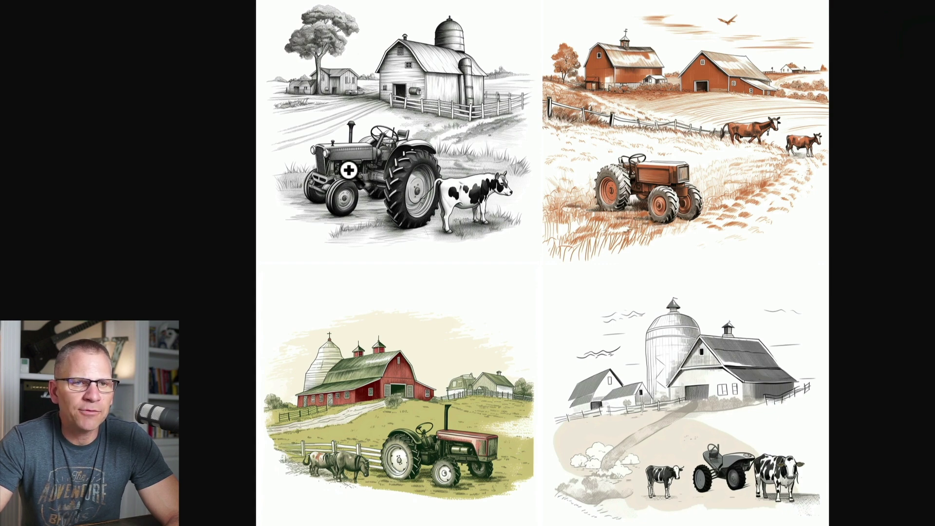
pyautogui.click(472, 225)
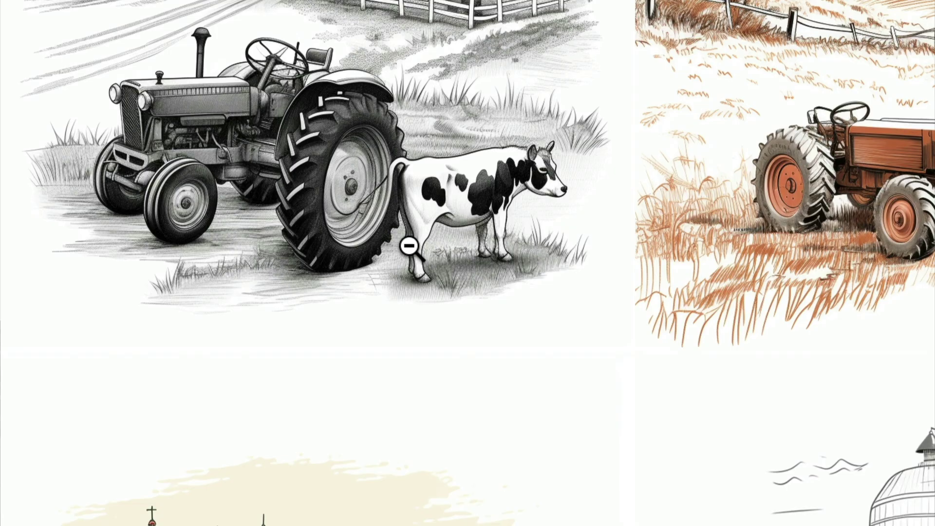
pyautogui.scroll(5, 410, 246)
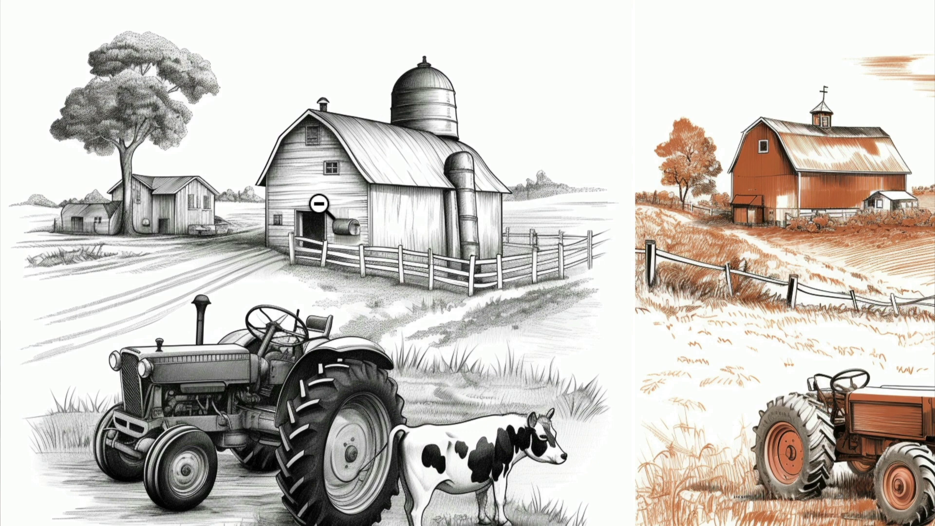
pyautogui.scroll(-2, 351, 247)
pyautogui.scroll(1, 352, 251)
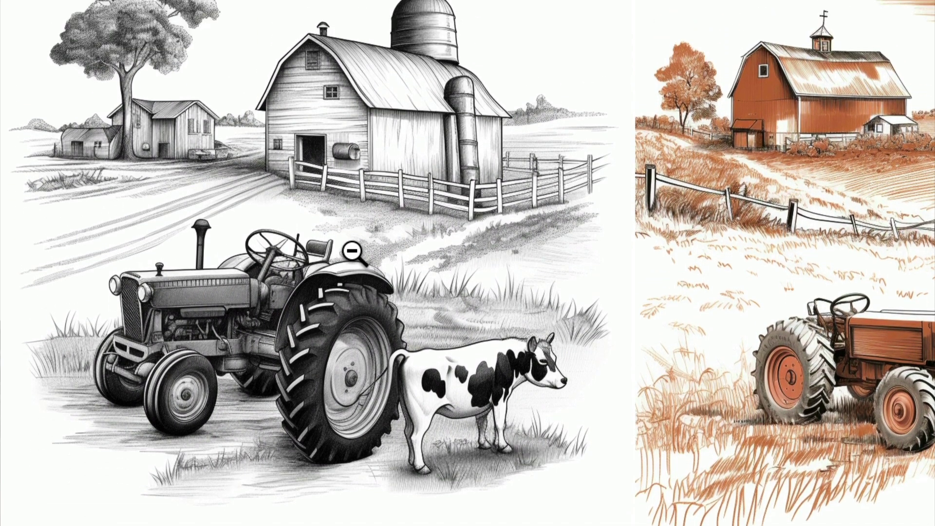
pyautogui.scroll(2, 355, 251)
pyautogui.scroll(-2, 355, 251)
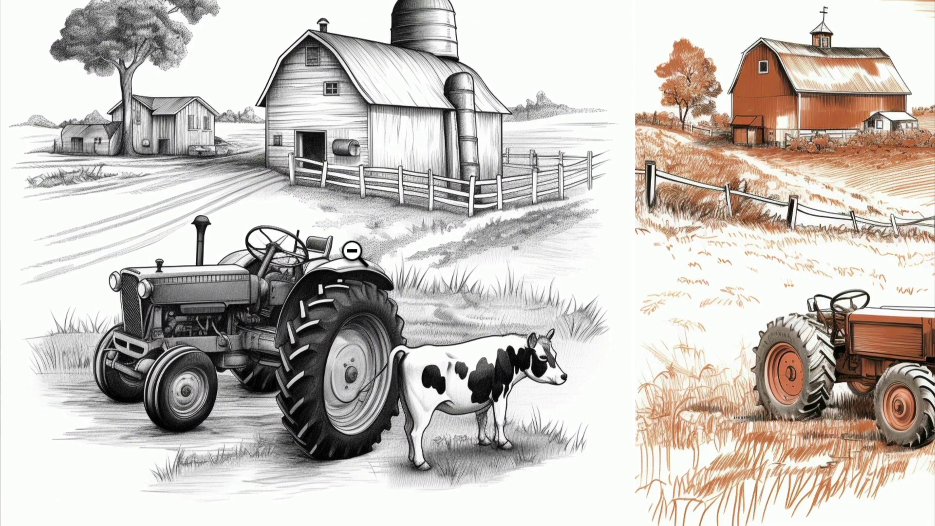
pyautogui.scroll(-3, 352, 252)
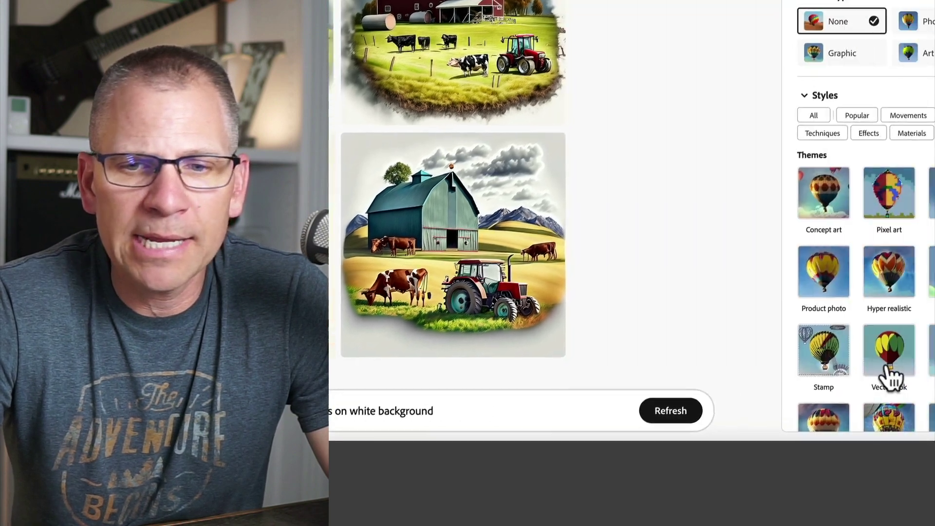
# Switch back to Firefly, set Color and tone to Black and white for the farm scene, and generate new images.
pyautogui.scroll(-5, 832, 377)
pyautogui.scroll(-1, 829, 371)
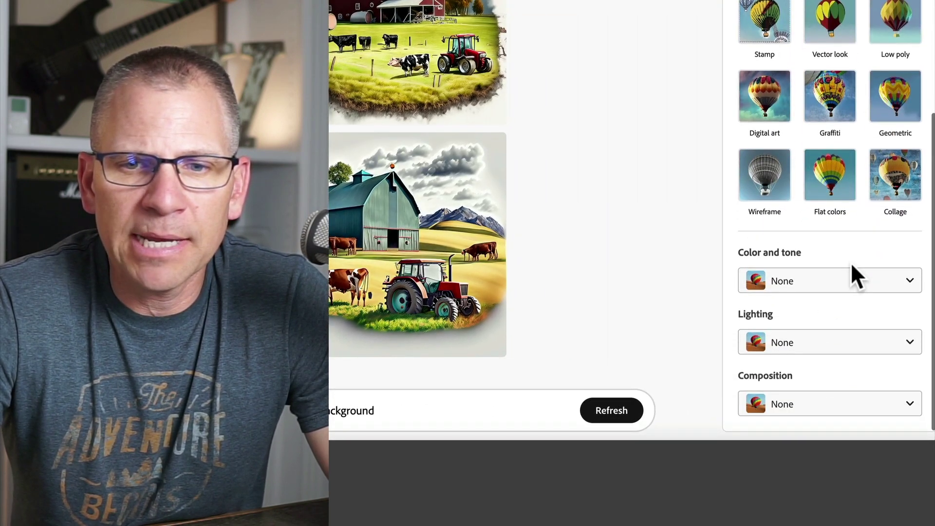
pyautogui.click(865, 287)
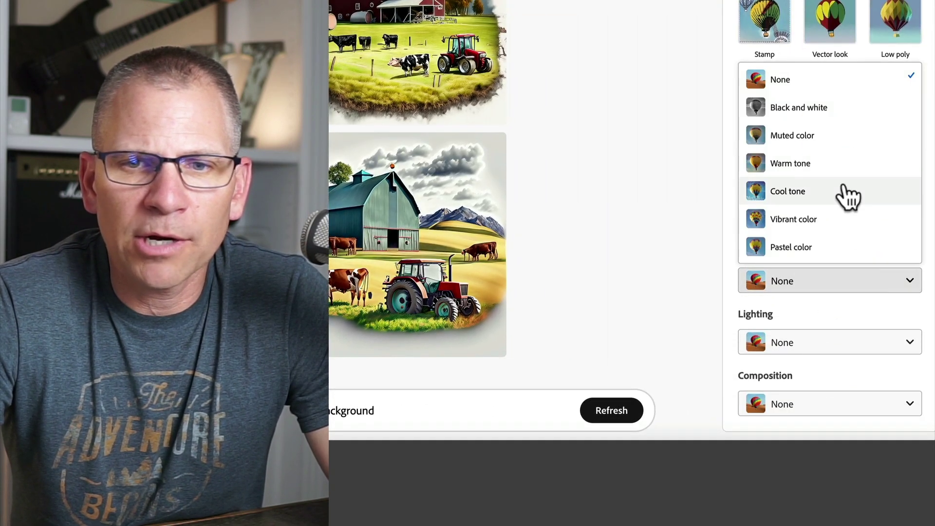
pyautogui.click(819, 117)
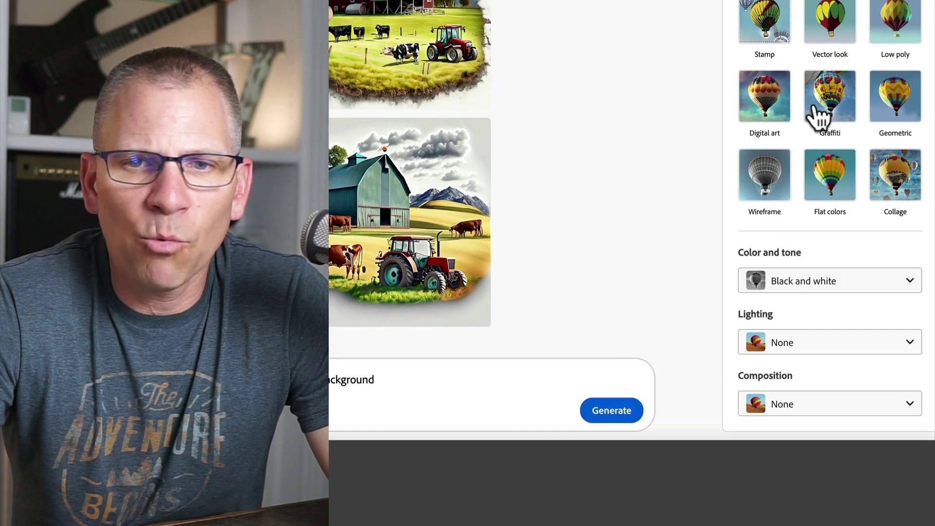
pyautogui.click(611, 415)
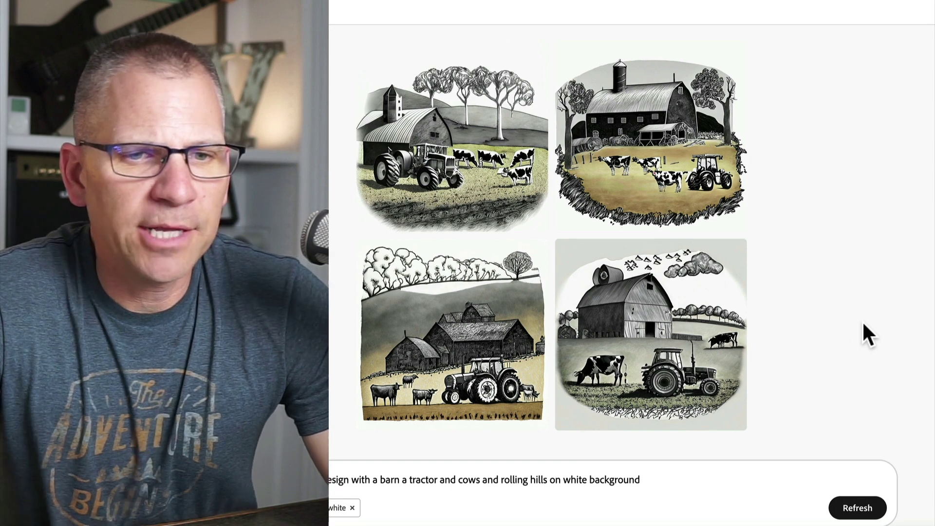
# View the black-and-white farm results enlarged one after another, then return to the image grid.
pyautogui.click(611, 331)
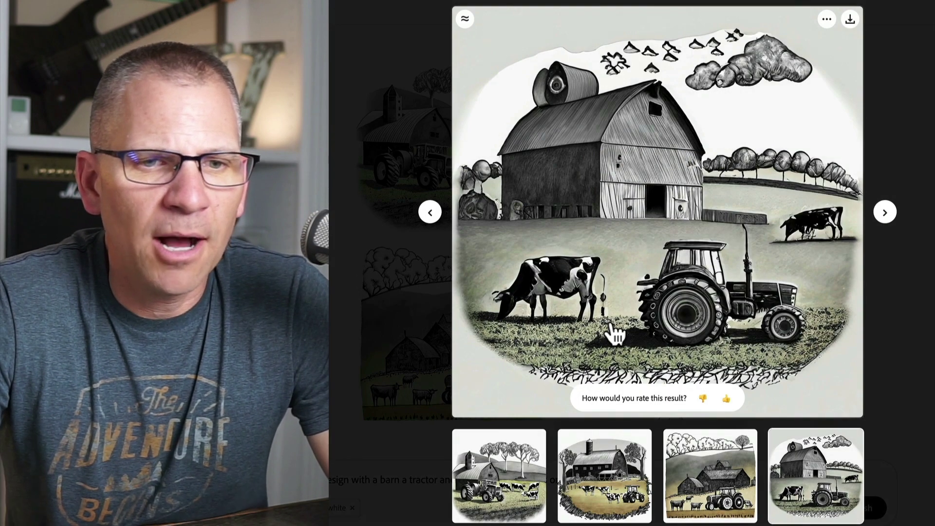
pyautogui.click(585, 472)
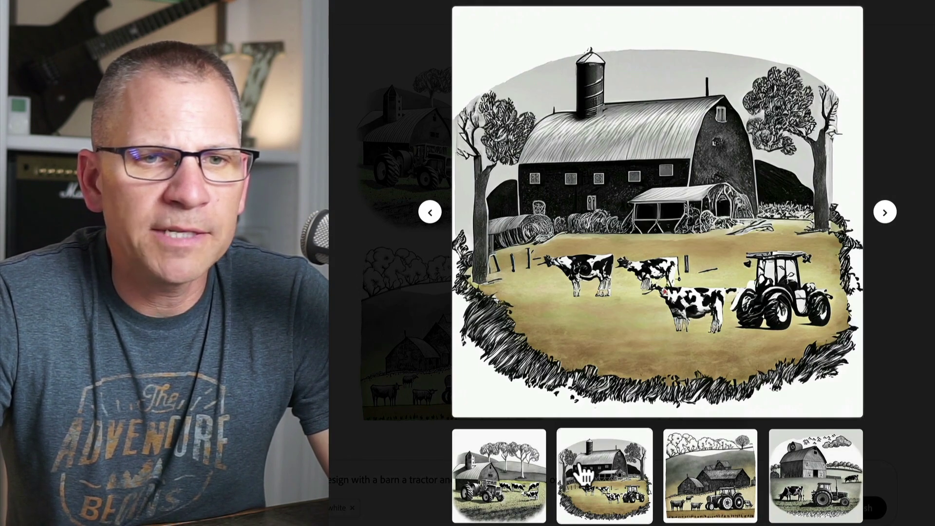
pyautogui.click(701, 493)
pyautogui.click(797, 487)
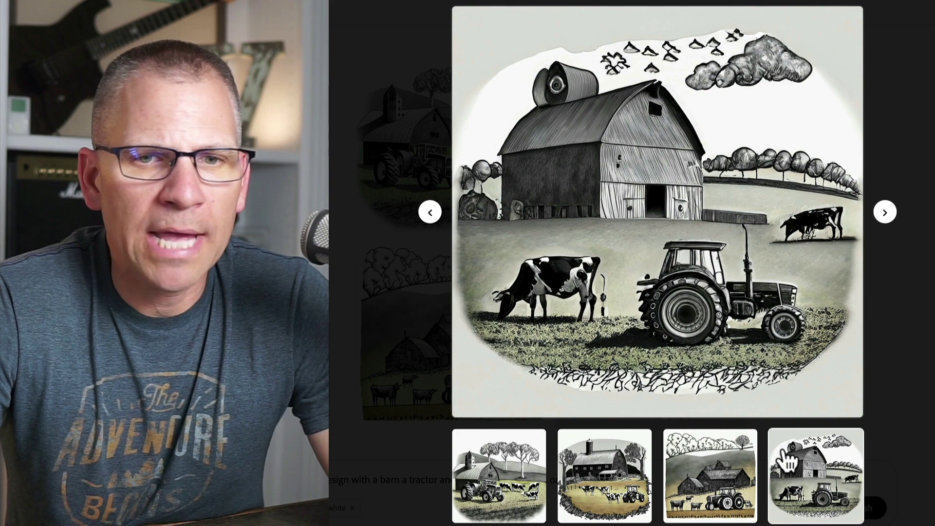
pyautogui.click(495, 468)
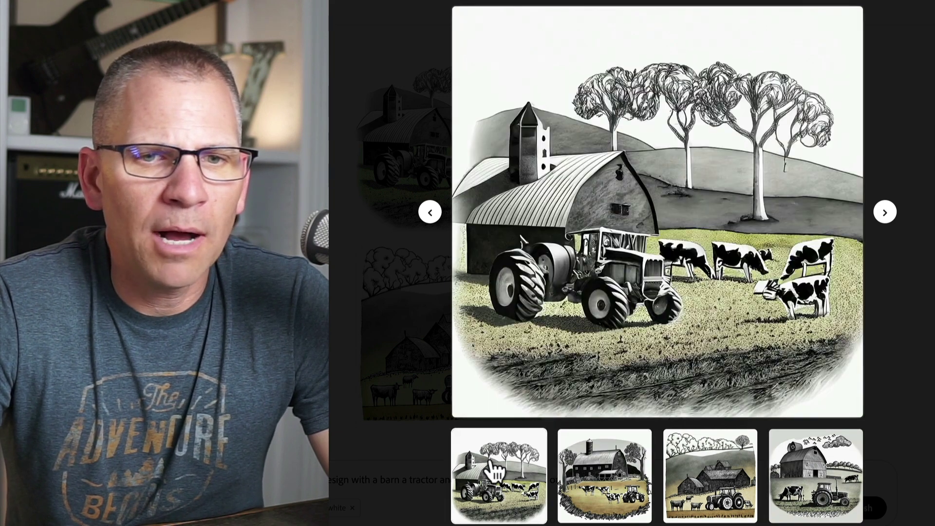
pyautogui.click(893, 146)
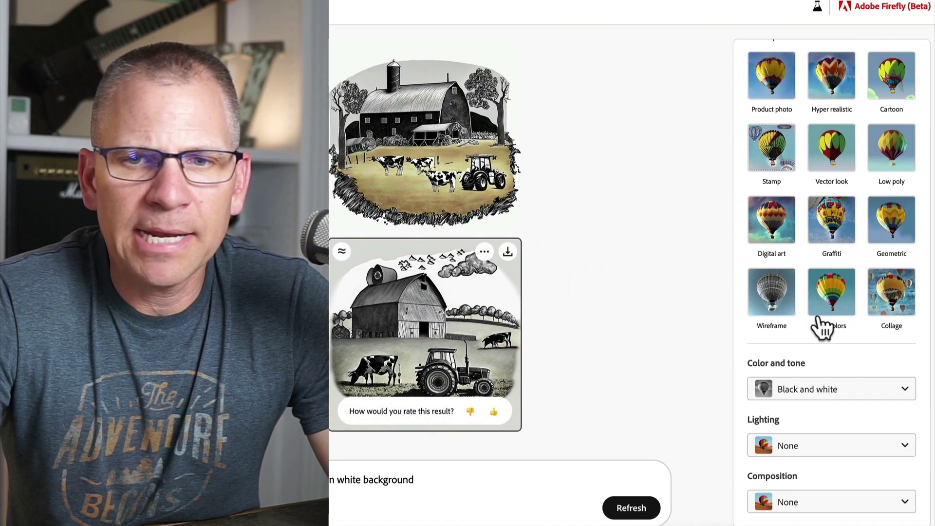
# Regenerate the black-and-white farm scene with the Flat colors theme and view the new results enlarged.
pyautogui.click(838, 302)
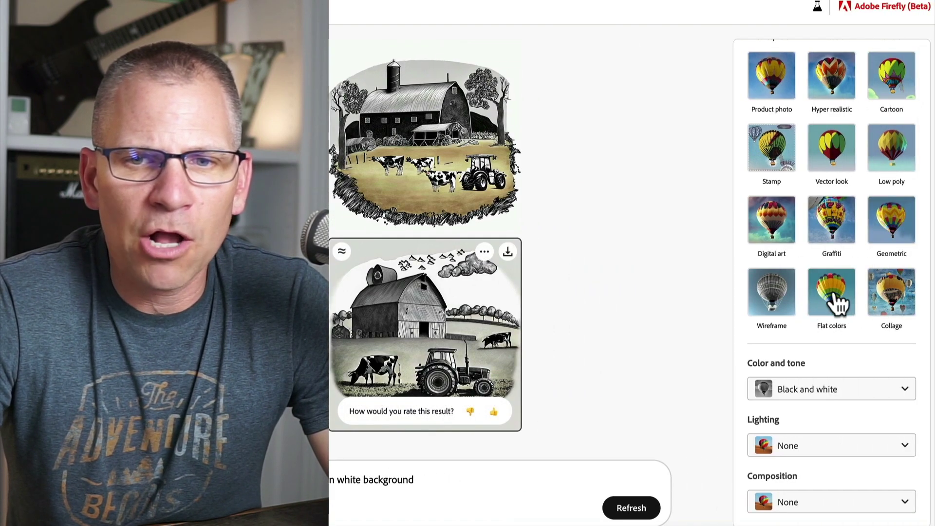
pyautogui.click(618, 508)
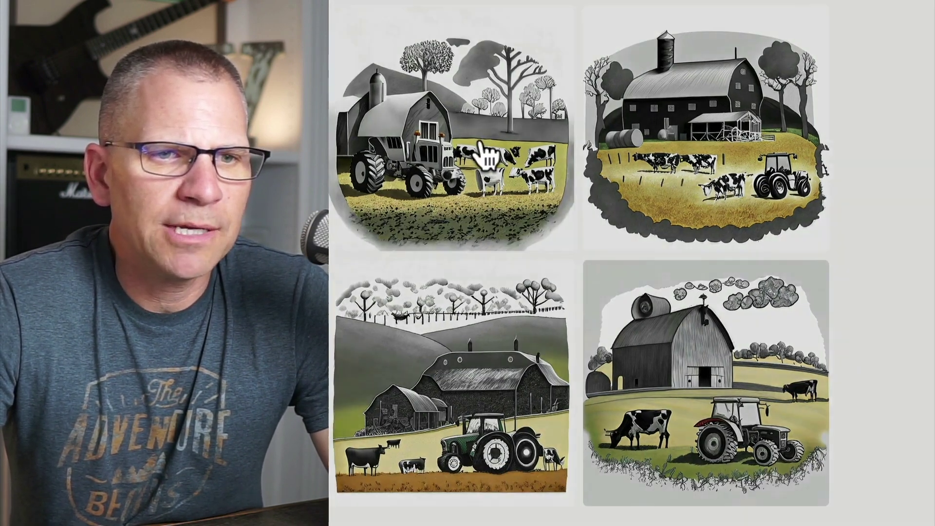
pyautogui.click(484, 157)
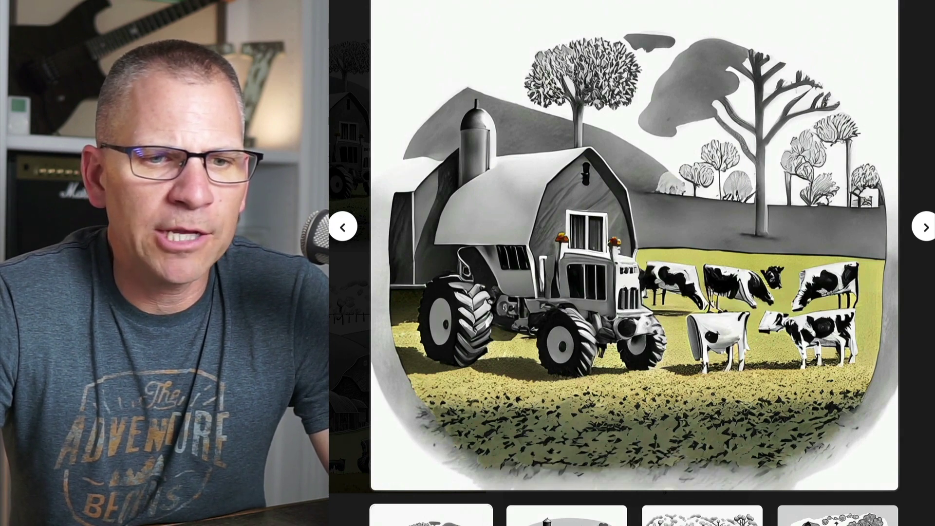
pyautogui.click(567, 515)
pyautogui.click(702, 516)
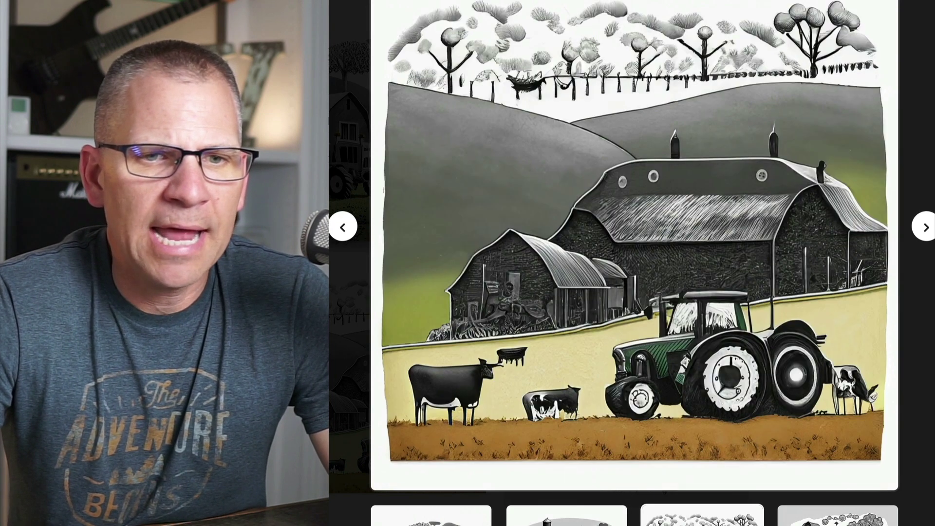